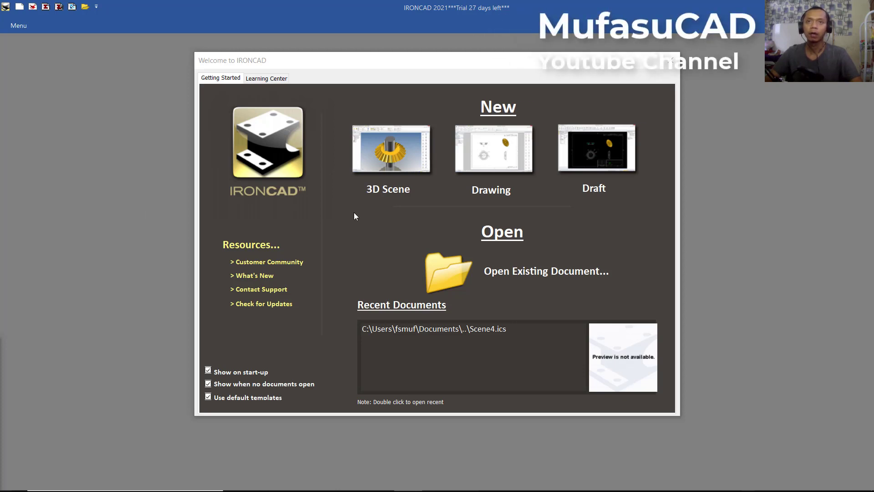
Create a new drawing document, Drawing3, from the Welcome screen's Drawing option.
{"action": "left_click", "coordinate": [492, 181]}
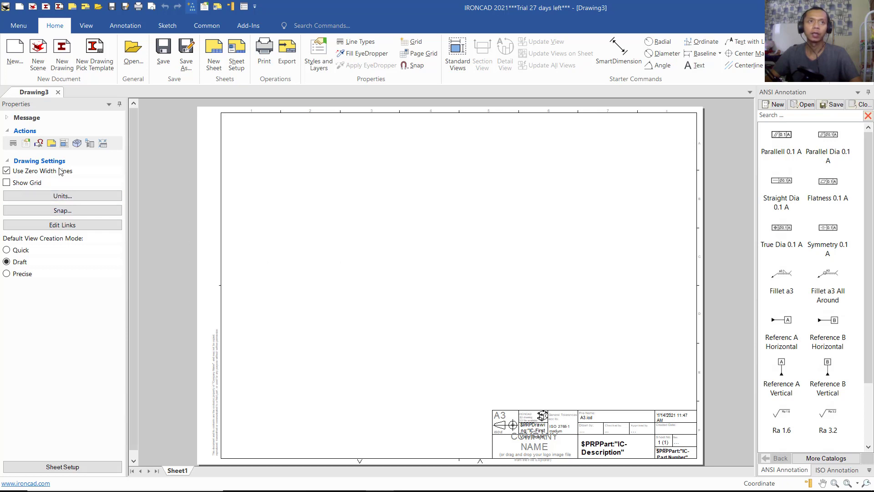
Add Sheet2 using the ISO A4L landscape template and zoom to its title block.
{"action": "left_click", "coordinate": [51, 143]}
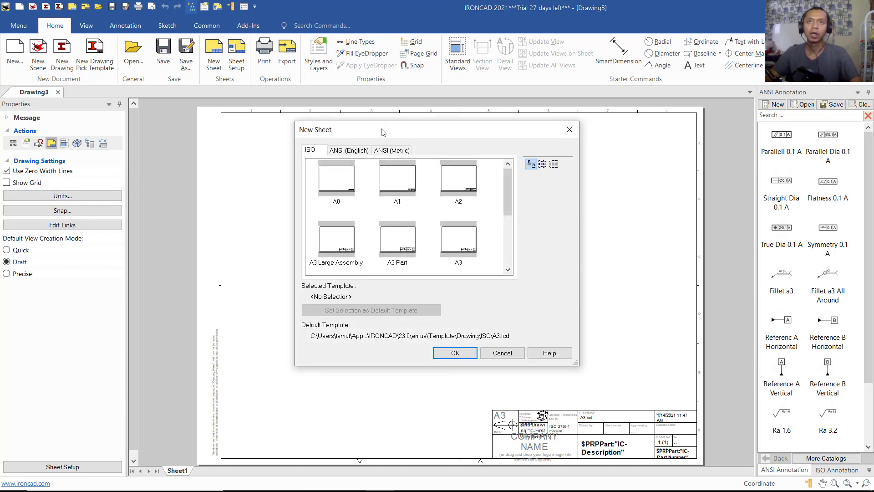
{"action": "left_click_drag", "start_coordinate": [402, 132], "coordinate": [407, 122]}
{"action": "left_click_drag", "start_coordinate": [516, 175], "coordinate": [511, 197]}
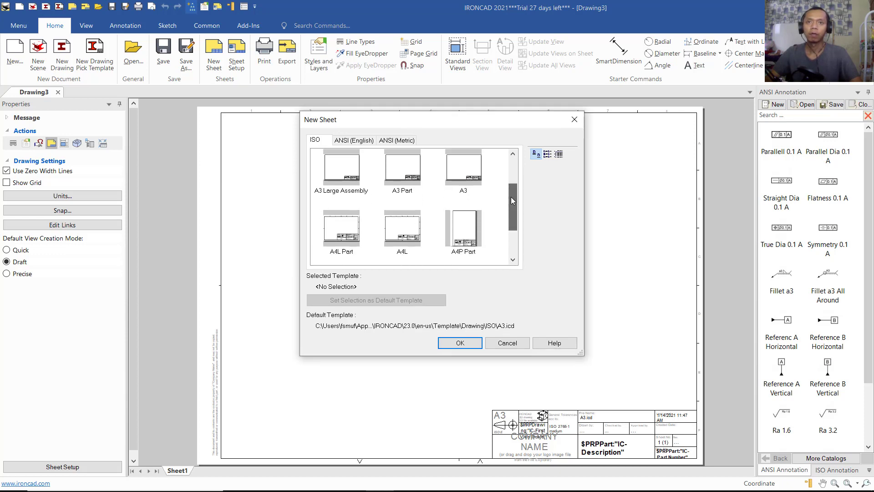
{"action": "left_click", "coordinate": [406, 237]}
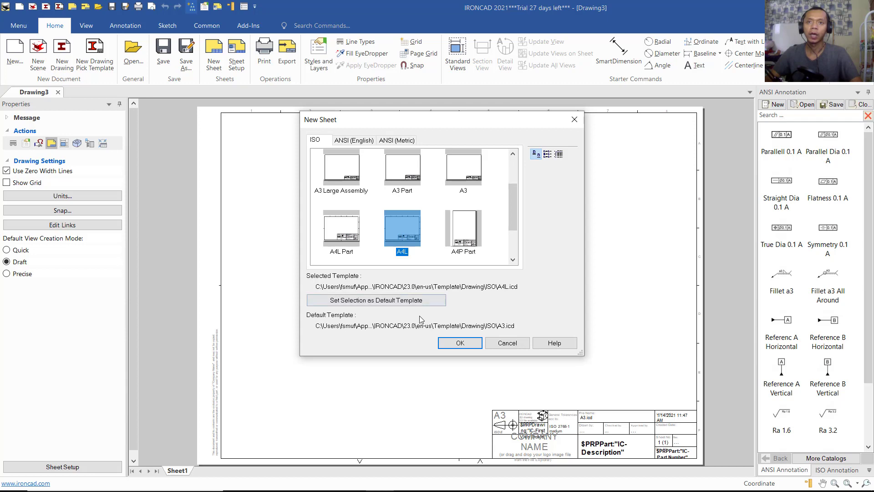
{"action": "left_click", "coordinate": [455, 340]}
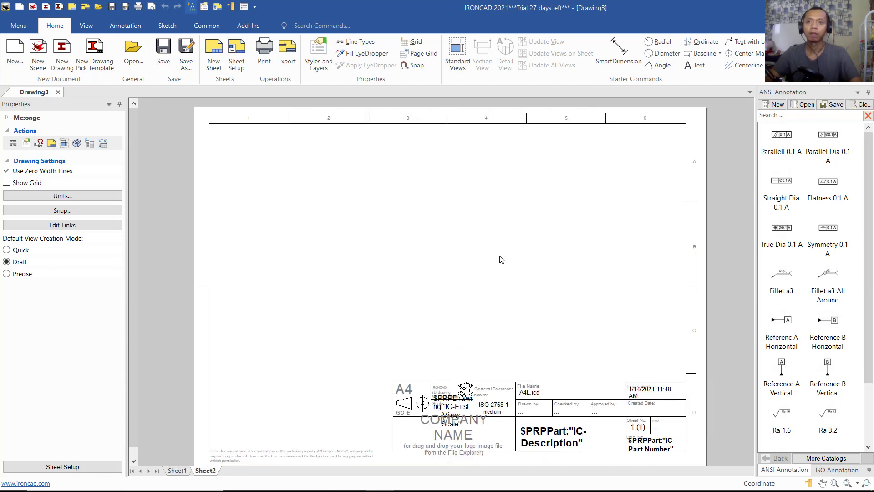
{"action": "scroll", "coordinate": [501, 260], "scroll_direction": "down", "scroll_amount": 3}
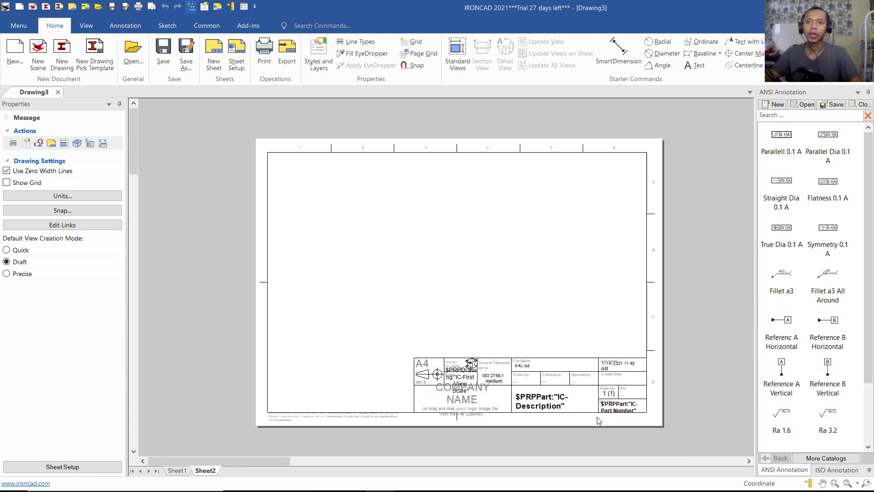
{"action": "scroll", "coordinate": [537, 410], "scroll_direction": "up", "scroll_amount": 4}
{"action": "scroll", "coordinate": [449, 405], "scroll_direction": "up", "scroll_amount": 1}
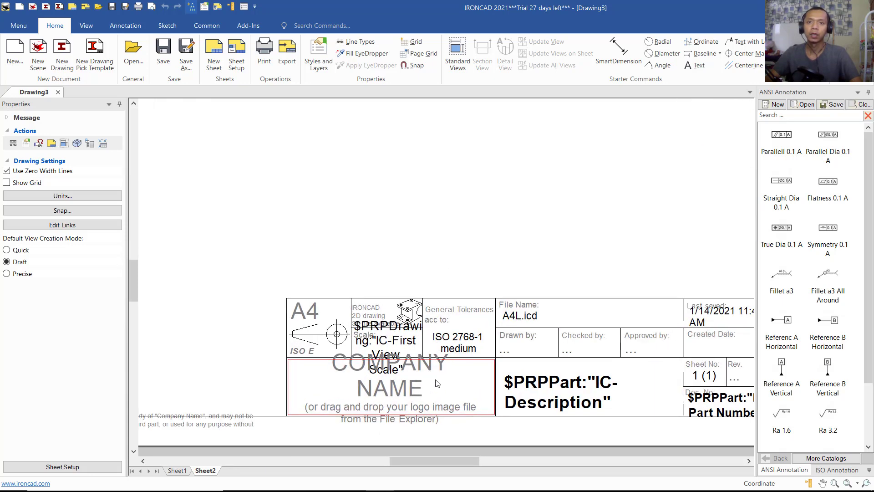
Change the title block scale field to 1:2.
{"action": "double_click", "coordinate": [383, 346]}
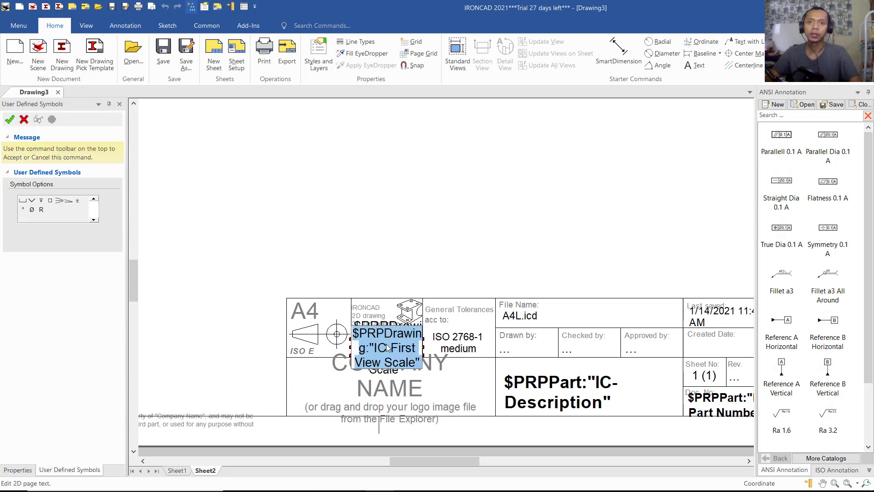
{"action": "key", "text": "BackSpace"}
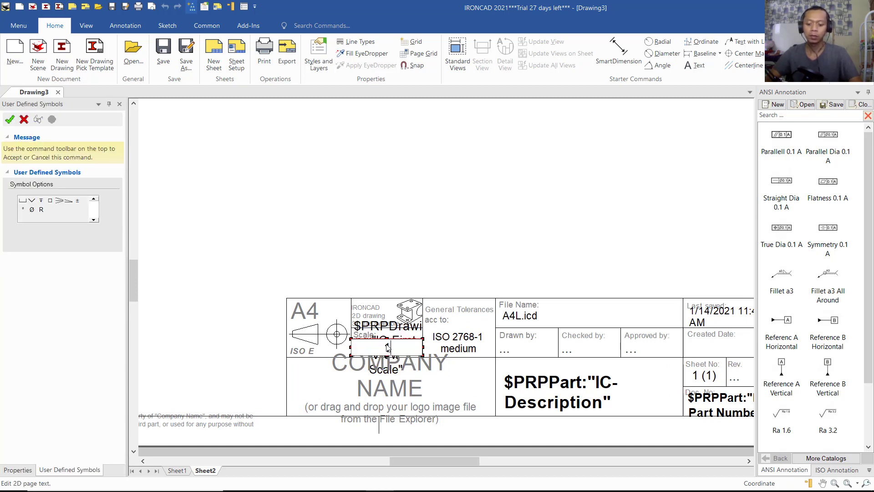
{"action": "type", "text": "1:2"}
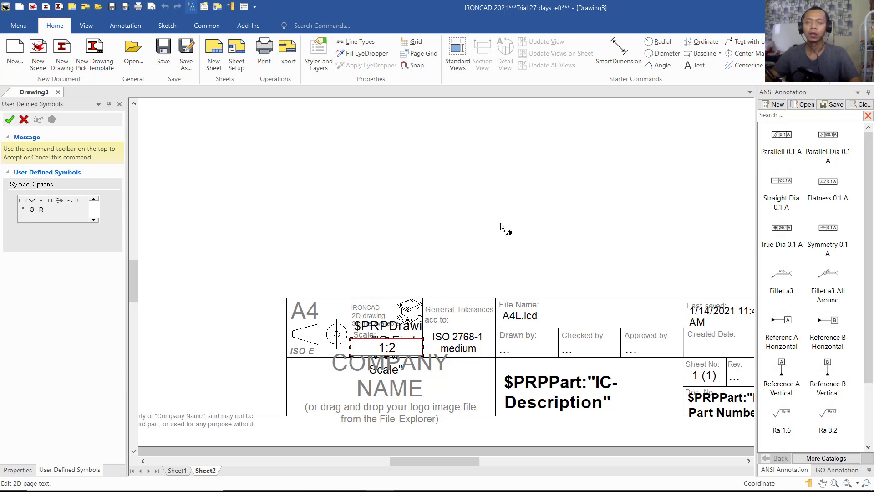
{"action": "left_click", "coordinate": [526, 218]}
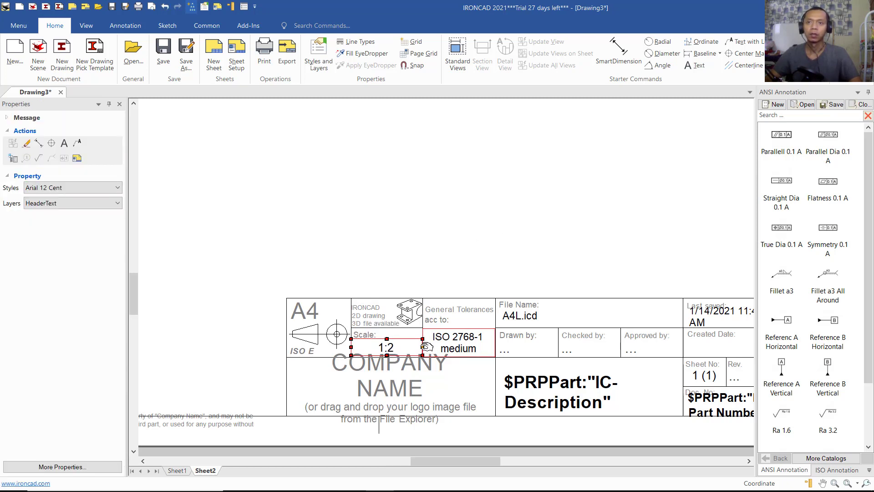
Replace the company name placeholder with MUFASUCAD and delete the stray empty text box.
{"action": "double_click", "coordinate": [402, 392]}
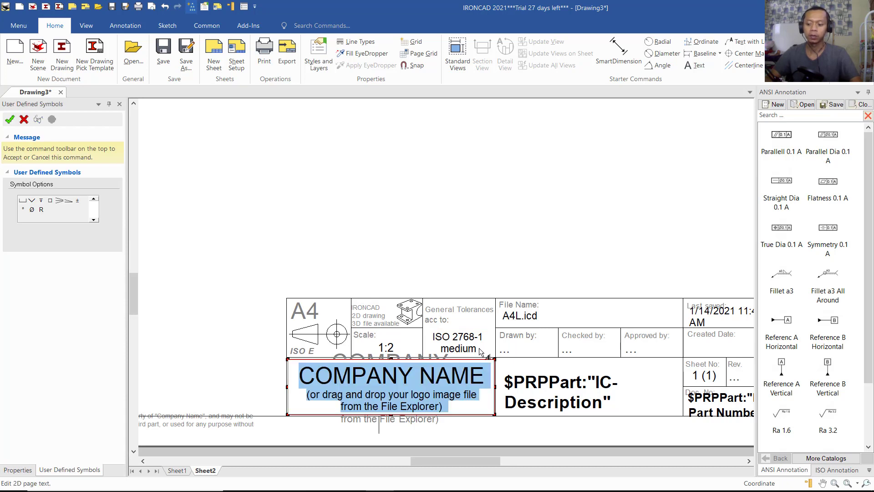
{"action": "type", "text": "MUFASUCAD"}
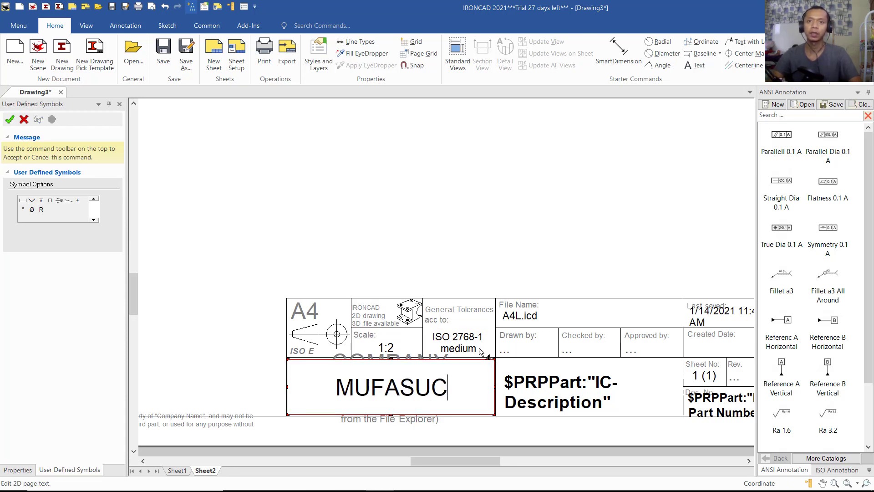
{"action": "left_click", "coordinate": [618, 230]}
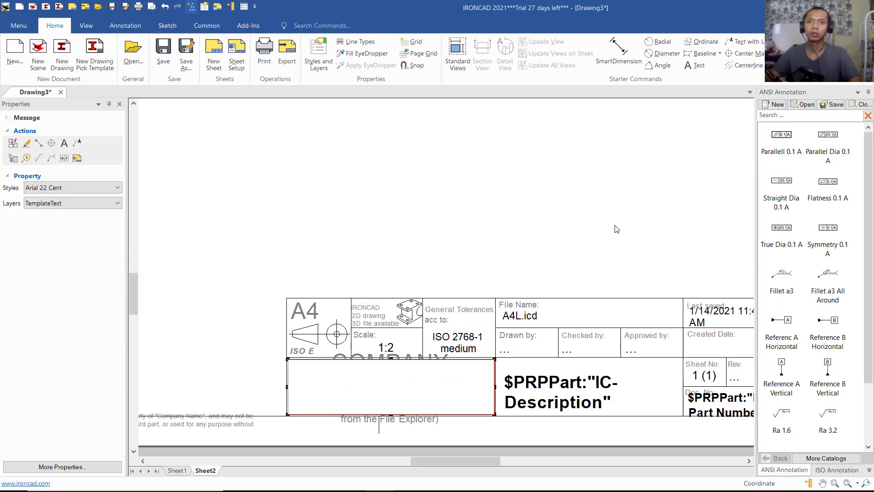
{"action": "scroll", "coordinate": [583, 244], "scroll_direction": "down", "scroll_amount": 2}
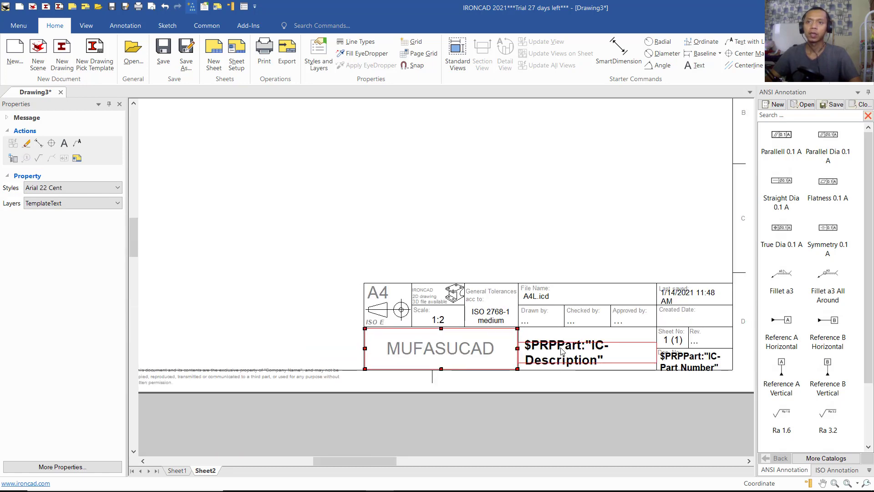
{"action": "scroll", "coordinate": [613, 333], "scroll_direction": "down", "scroll_amount": 3}
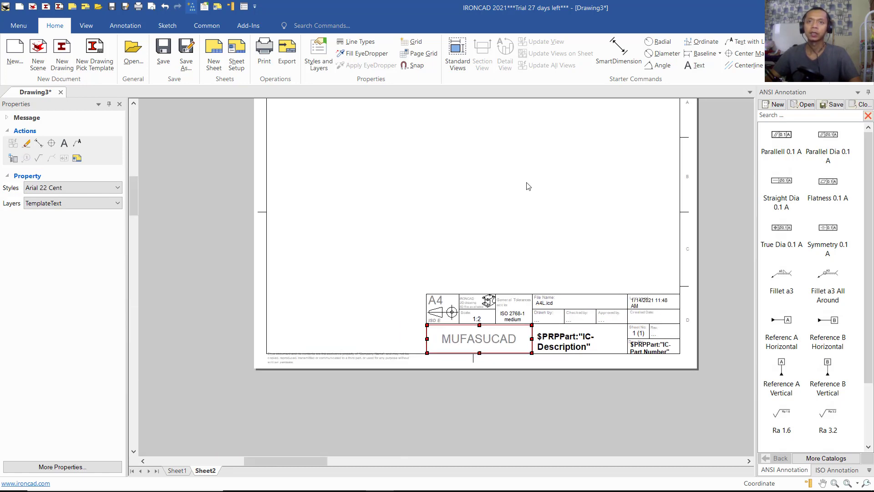
{"action": "left_click_drag", "start_coordinate": [509, 216], "coordinate": [502, 232]}
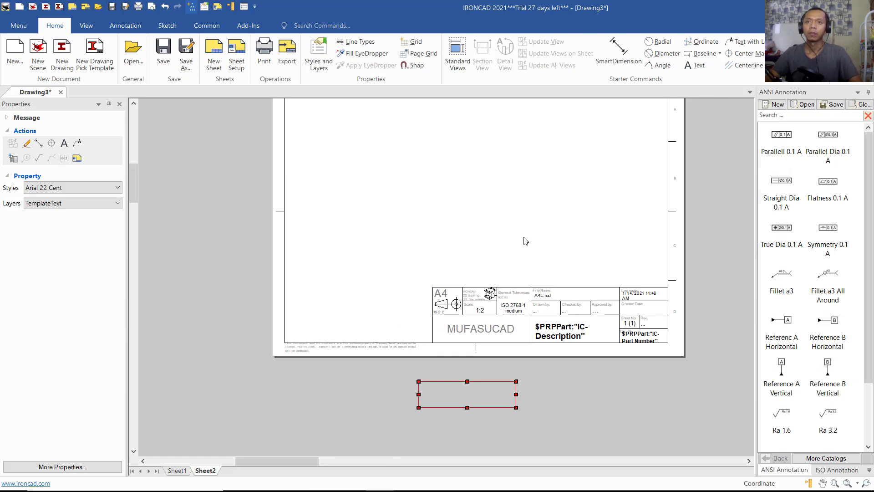
{"action": "key", "text": "Delete"}
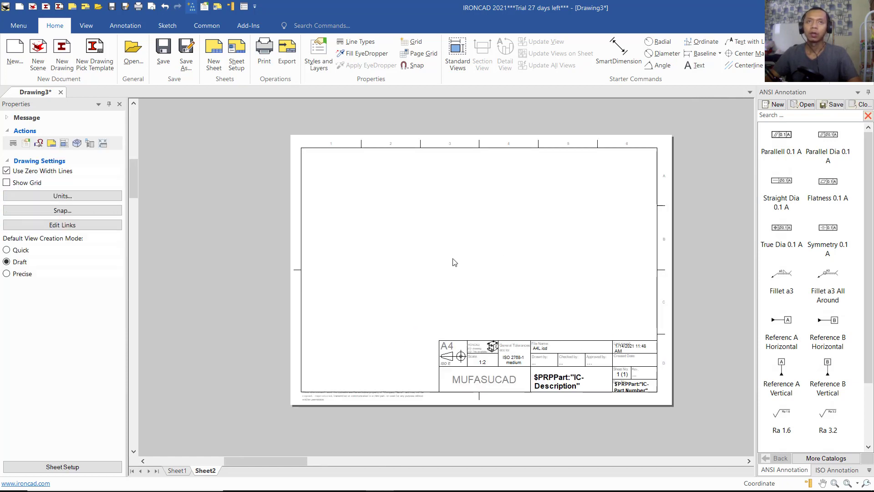
Set new views to third-angle projection, then start the Standard views command.
{"action": "left_click", "coordinate": [86, 26]}
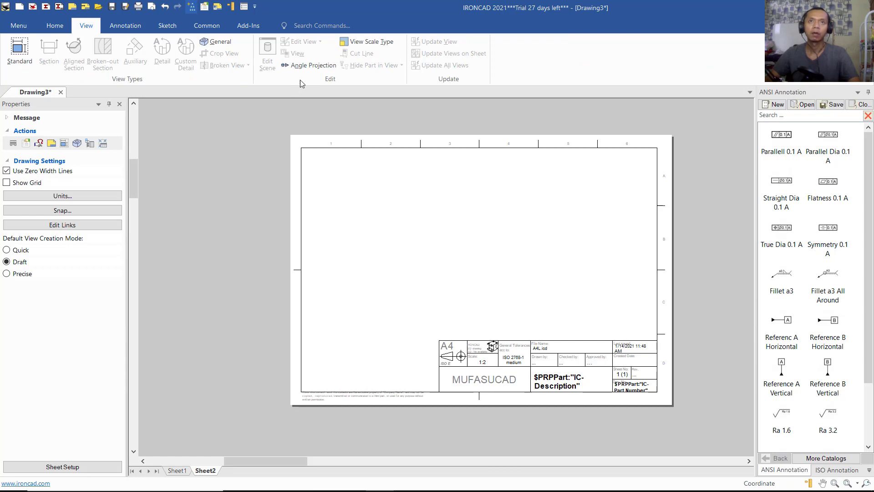
{"action": "left_click", "coordinate": [307, 66]}
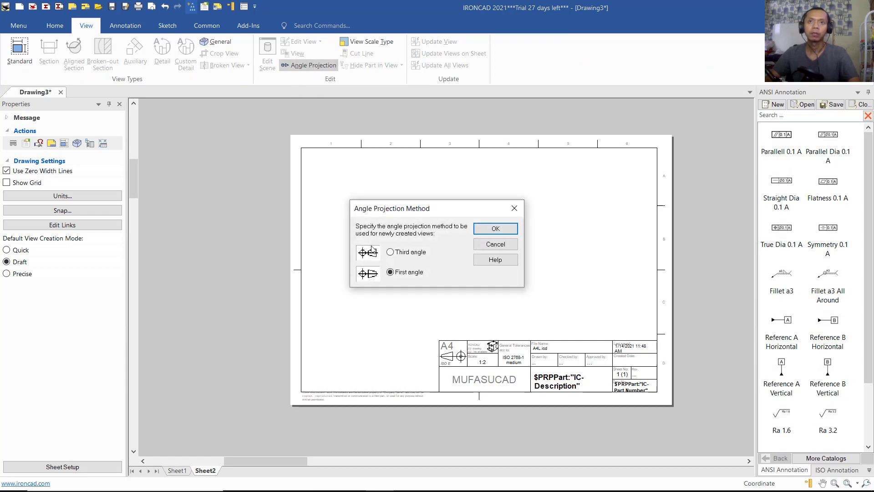
{"action": "left_click", "coordinate": [390, 253]}
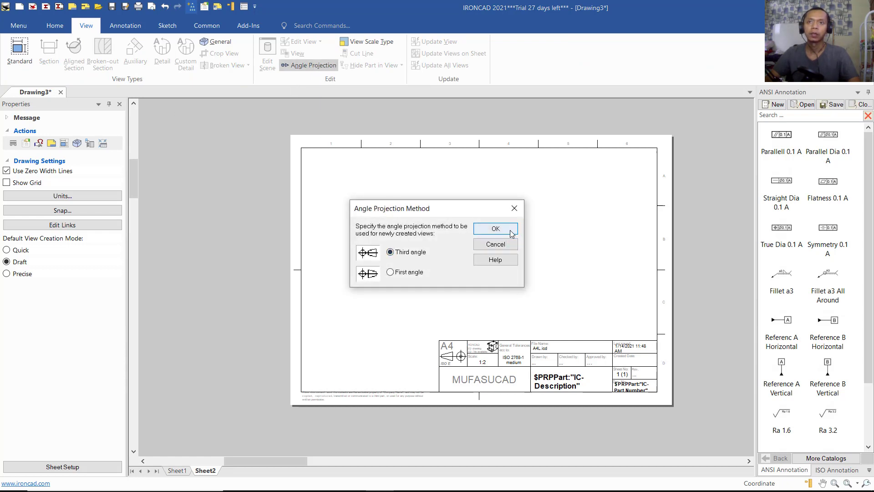
{"action": "left_click", "coordinate": [495, 229]}
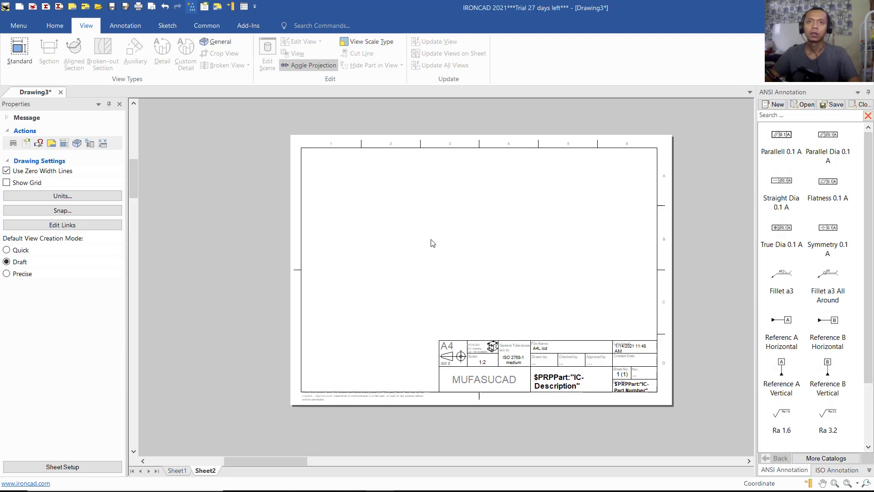
{"action": "left_click", "coordinate": [19, 55]}
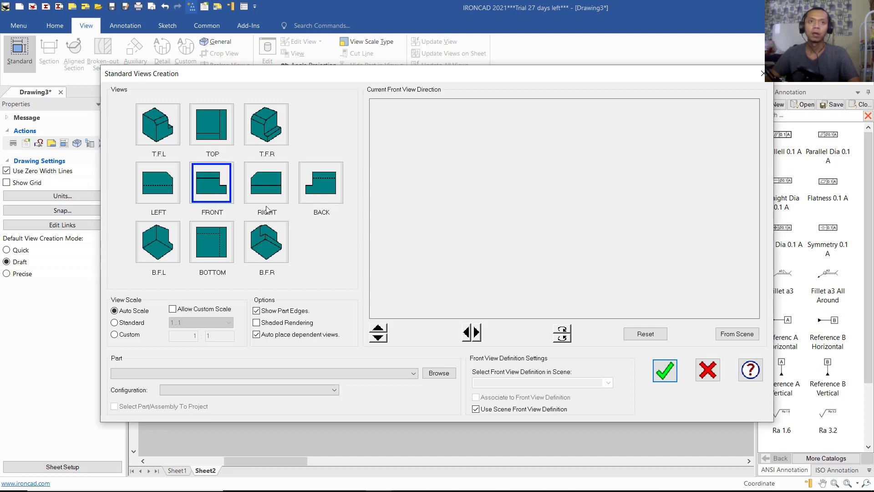
Place top, front, right and T.F.R isometric views of Scene4 on the sheet.
{"action": "left_click", "coordinate": [212, 135]}
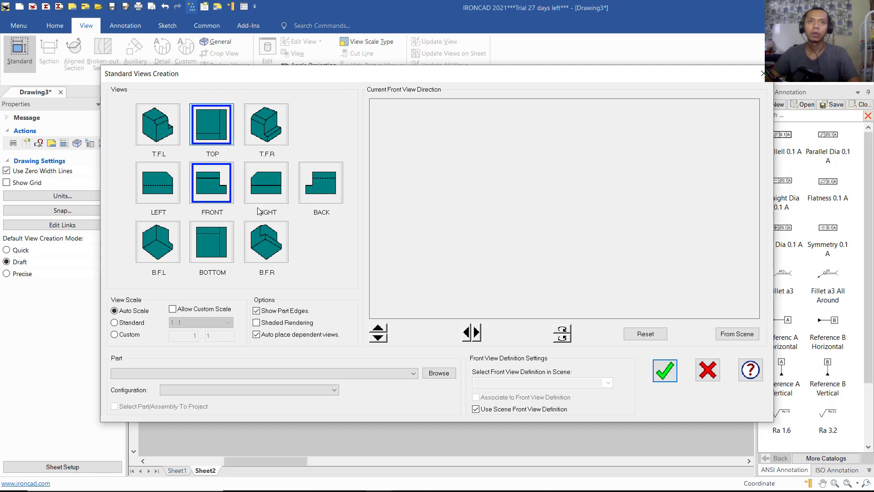
{"action": "left_click", "coordinate": [275, 188]}
{"action": "left_click", "coordinate": [266, 130]}
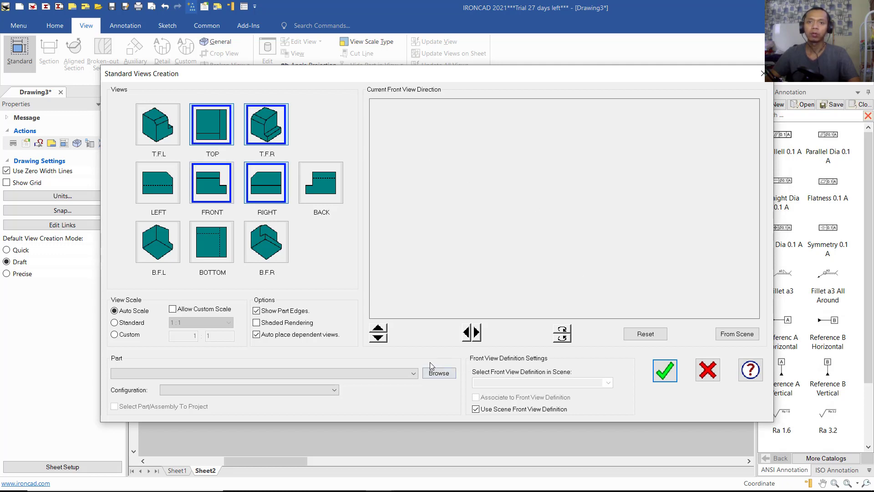
{"action": "left_click", "coordinate": [438, 373]}
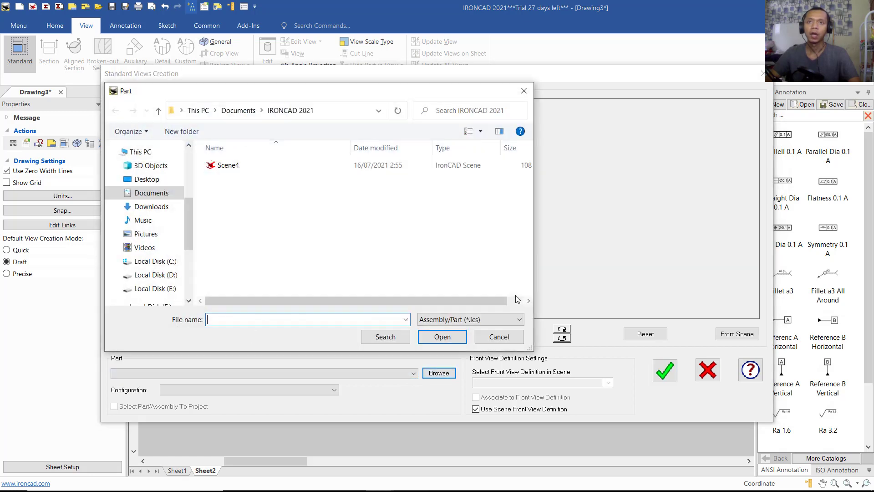
{"action": "left_click", "coordinate": [237, 167]}
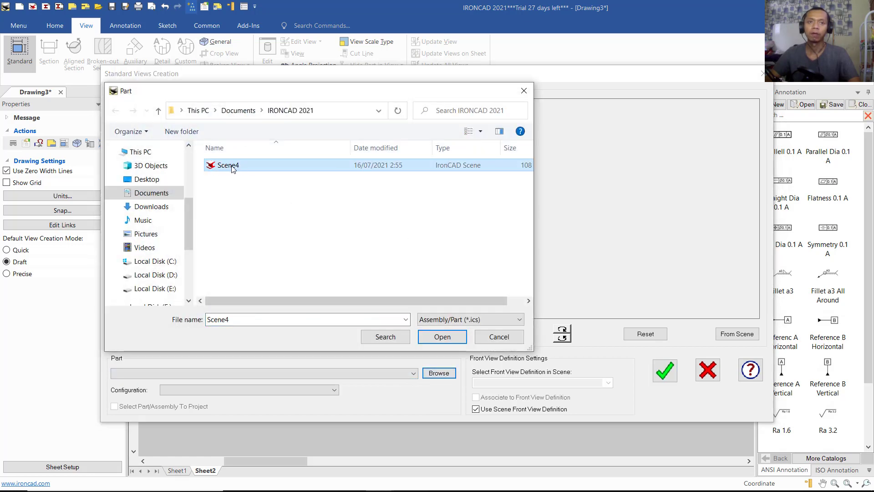
{"action": "left_click", "coordinate": [444, 337]}
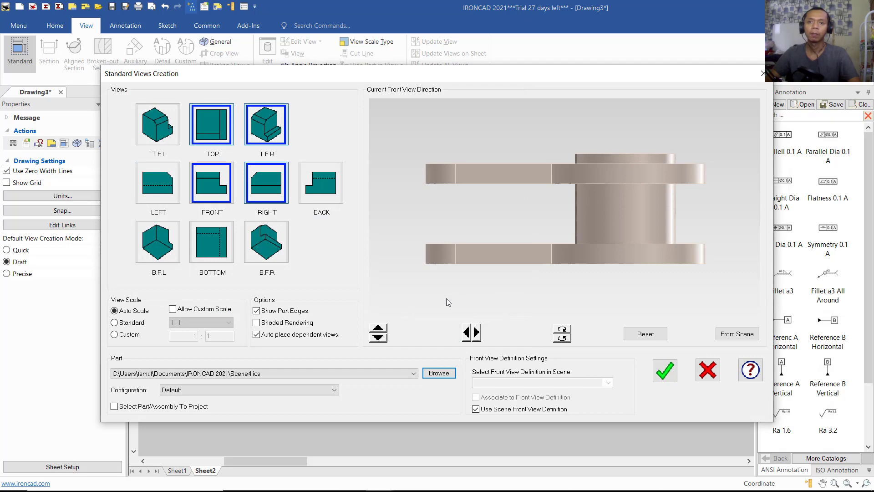
{"action": "left_click", "coordinate": [665, 370]}
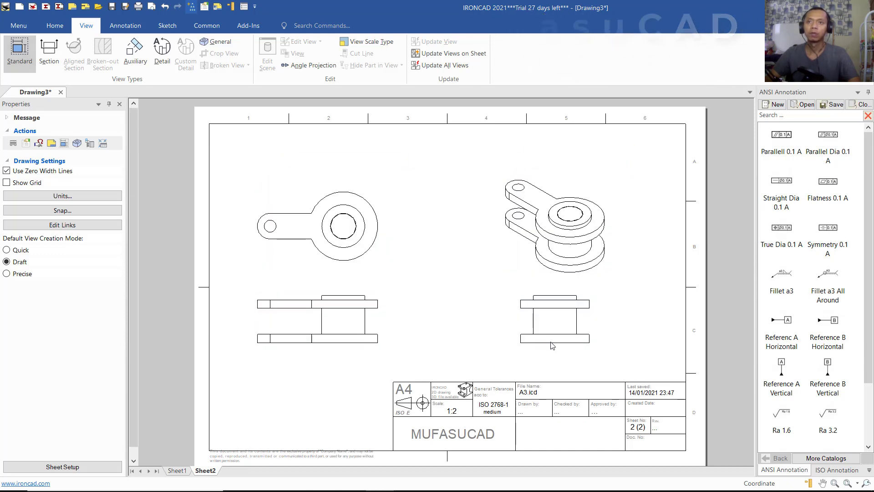
Move the right-side view and isometric view left, closer to the front and top views.
{"action": "left_click", "coordinate": [554, 313]}
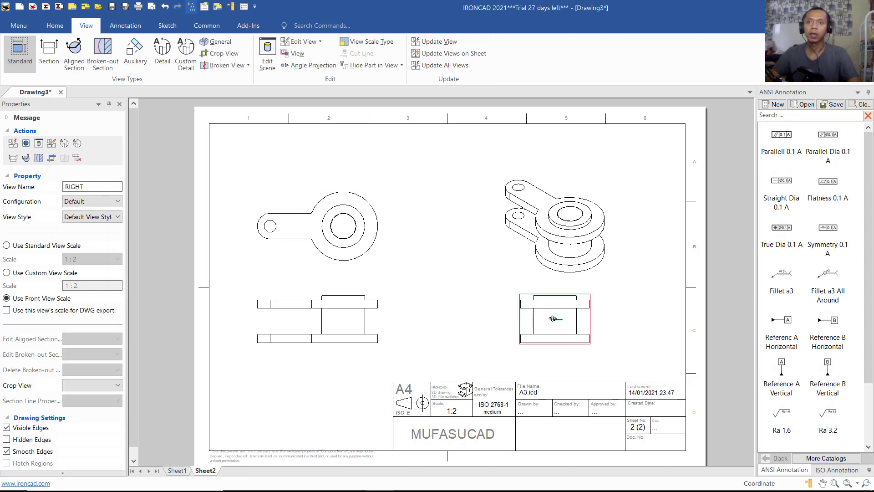
{"action": "left_click_drag", "start_coordinate": [552, 318], "coordinate": [472, 318]}
{"action": "left_click", "coordinate": [571, 242]}
{"action": "left_click_drag", "start_coordinate": [571, 242], "coordinate": [523, 249]}
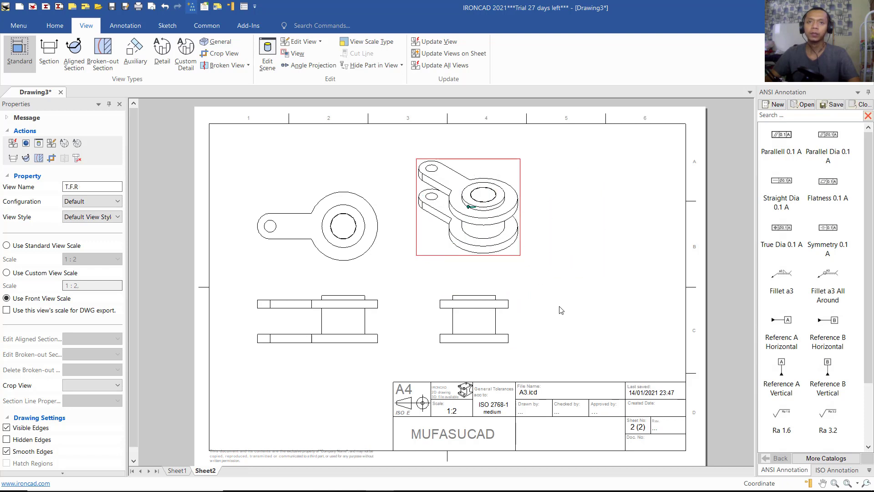
{"action": "left_click", "coordinate": [387, 322]}
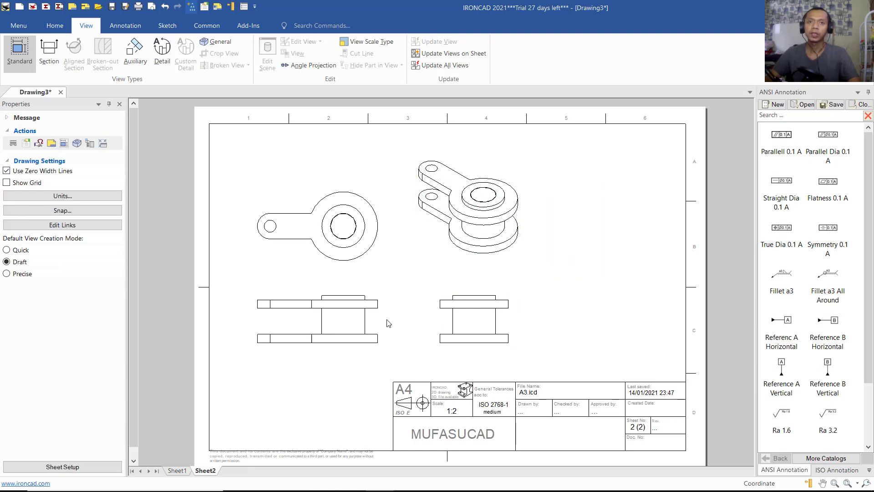
Set the top view to standard scale 1:1, then back to 1:2.
{"action": "left_click", "coordinate": [344, 253]}
{"action": "left_click", "coordinate": [7, 246]}
{"action": "left_click", "coordinate": [93, 259]}
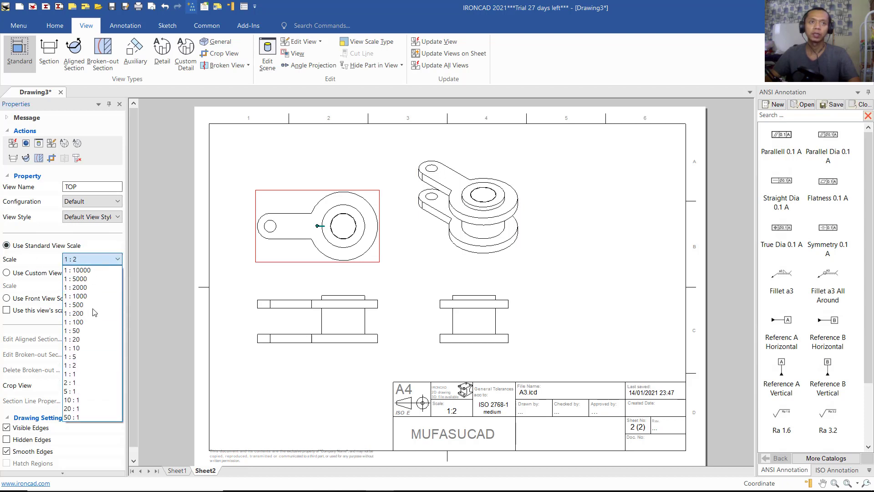
{"action": "left_click", "coordinate": [81, 374]}
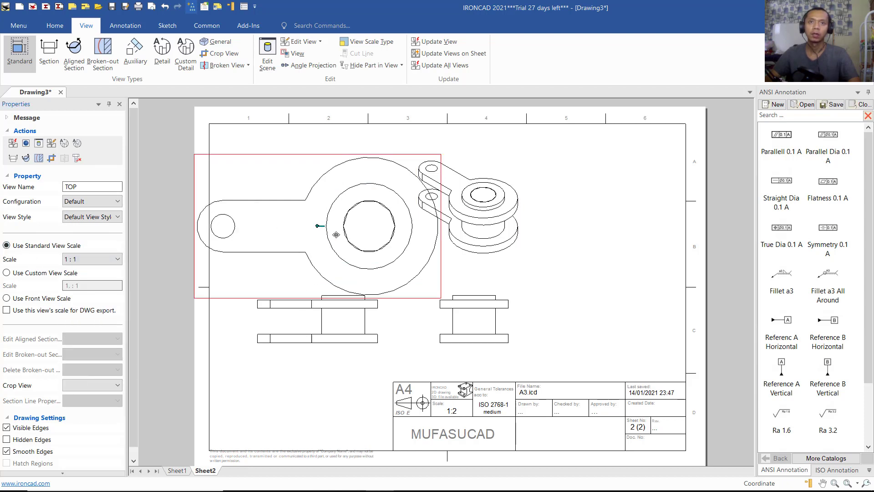
{"action": "left_click", "coordinate": [88, 259]}
{"action": "left_click", "coordinate": [81, 365]}
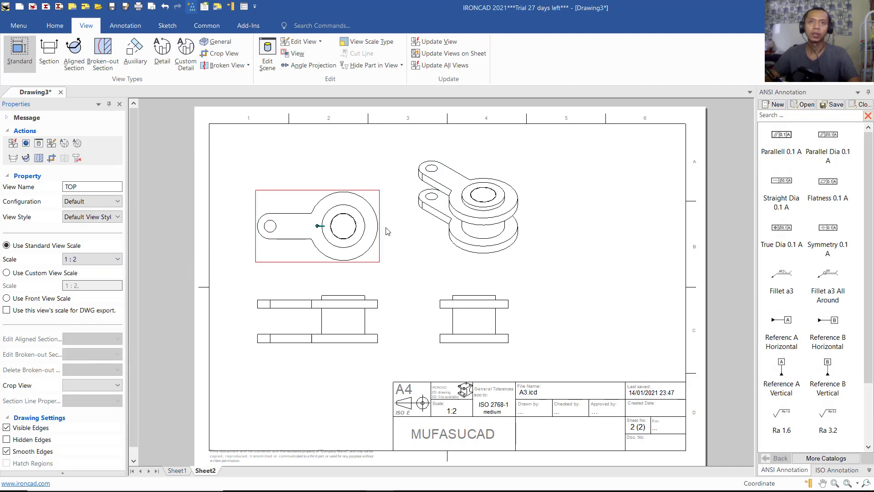
{"action": "left_click", "coordinate": [356, 319]}
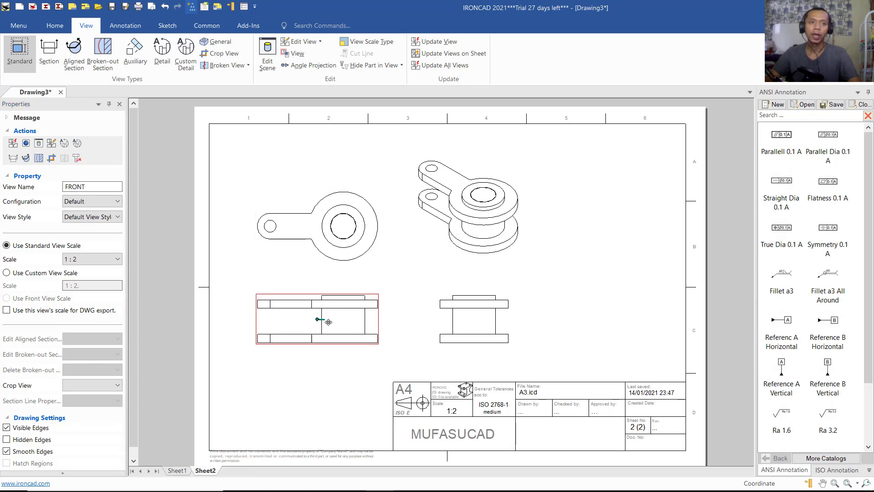
Show hidden edges as dashed lines in the front and right views.
{"action": "left_click", "coordinate": [7, 439]}
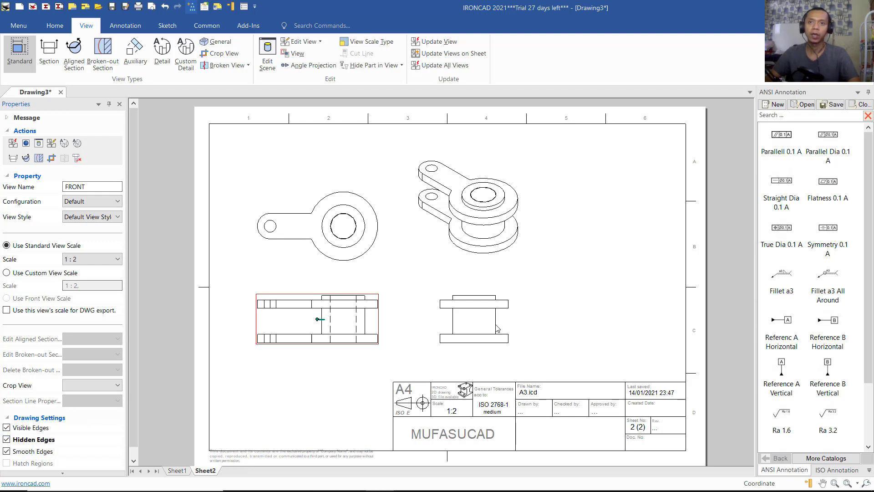
{"action": "left_click", "coordinate": [479, 317]}
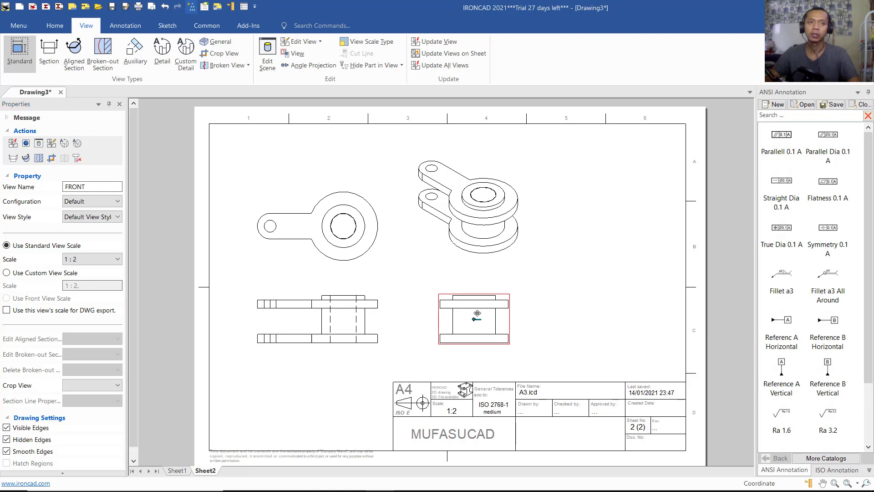
{"action": "left_click", "coordinate": [10, 440]}
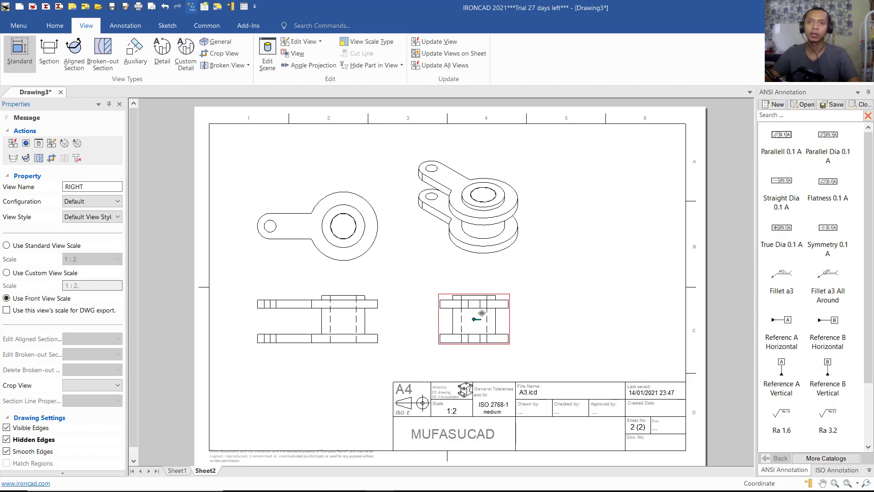
{"action": "left_click", "coordinate": [576, 246]}
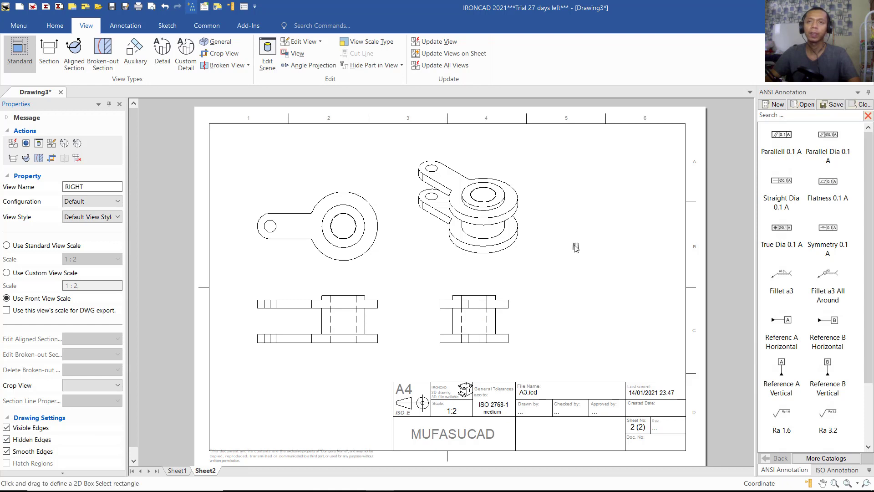
Create circular detail view A of the right view's top flange at 2:1.
{"action": "left_click", "coordinate": [487, 313]}
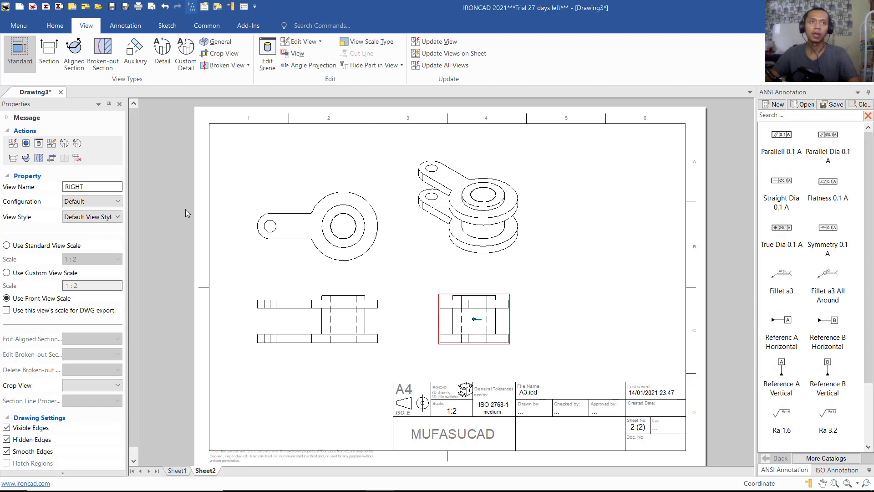
{"action": "left_click", "coordinate": [64, 143]}
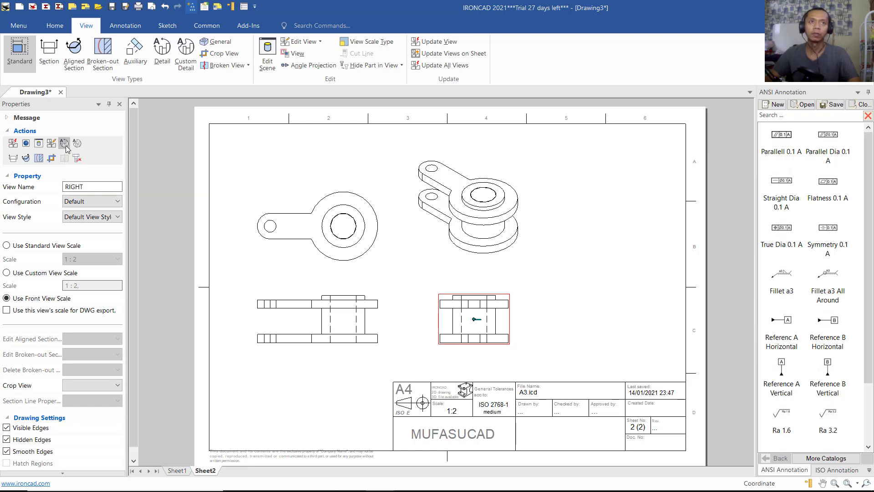
{"action": "left_click", "coordinate": [491, 302]}
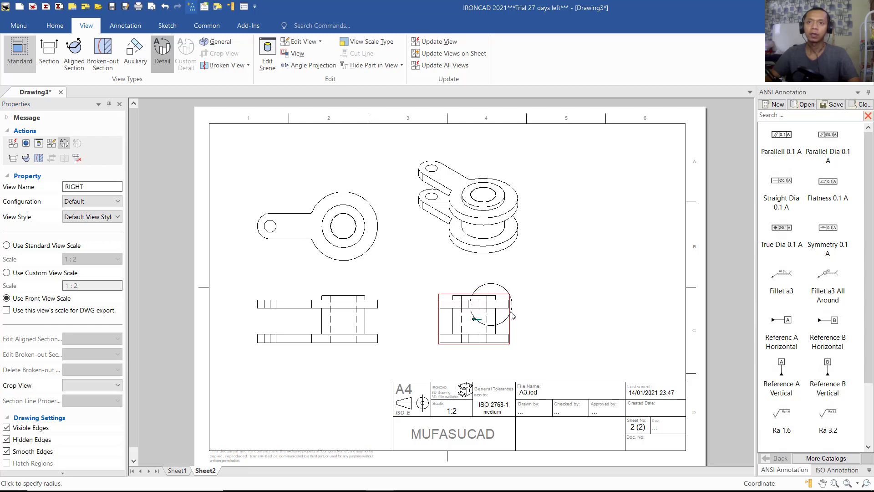
{"action": "left_click", "coordinate": [532, 313]}
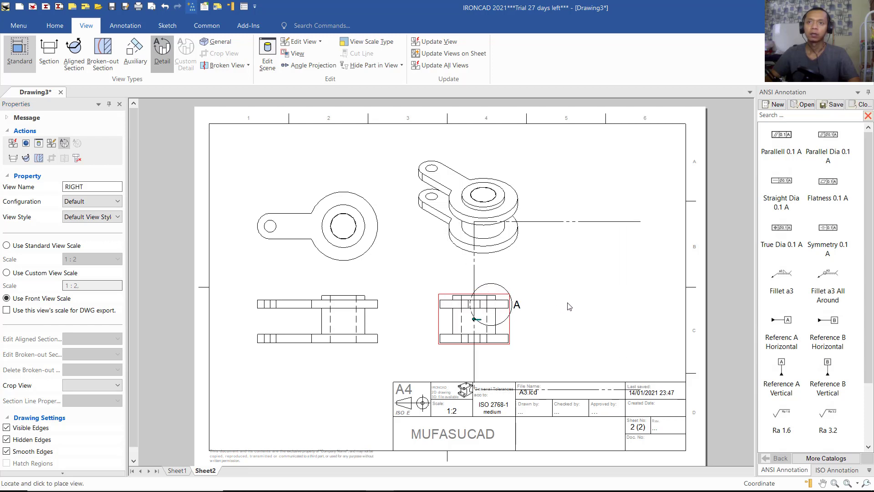
{"action": "left_click", "coordinate": [614, 285]}
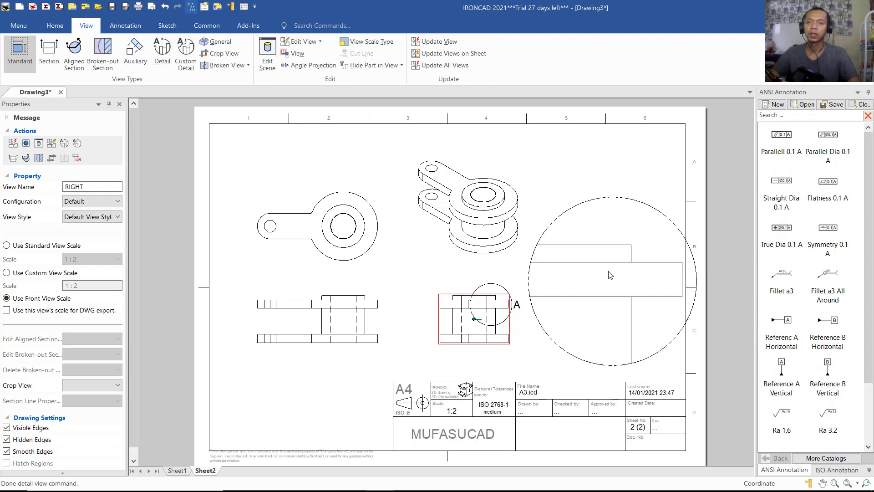
Rearrange the right, isometric and detail views for better spacing on the sheet.
{"action": "left_click_drag", "start_coordinate": [463, 316], "coordinate": [419, 318]}
{"action": "left_click", "coordinate": [601, 284]}
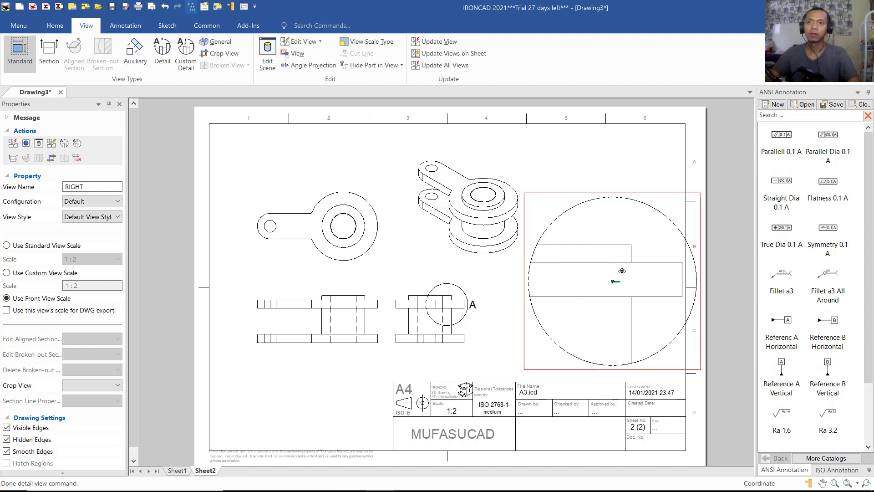
{"action": "left_click_drag", "start_coordinate": [602, 274], "coordinate": [597, 270]}
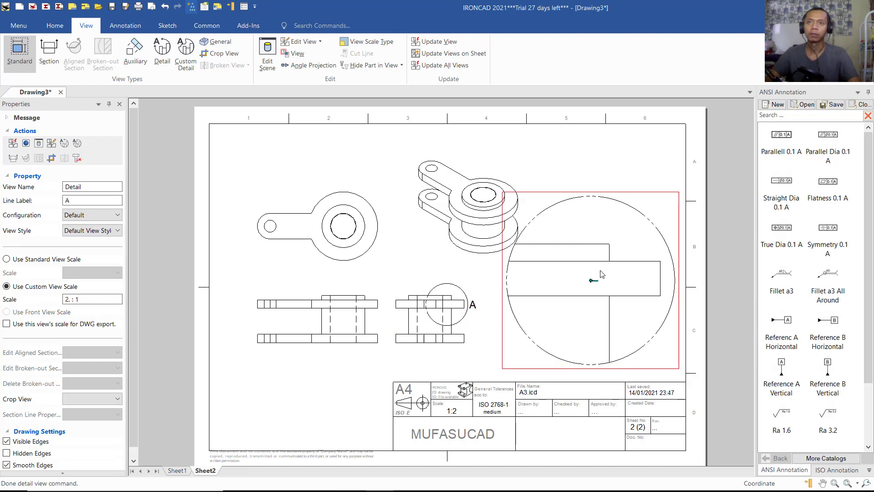
{"action": "left_click", "coordinate": [592, 195]}
{"action": "left_click", "coordinate": [475, 217]}
{"action": "left_click_drag", "start_coordinate": [475, 218], "coordinate": [455, 213]}
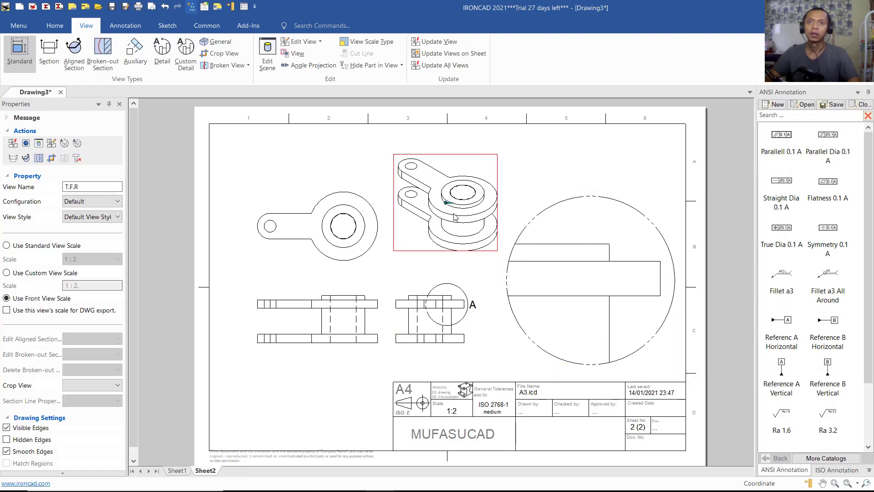
{"action": "left_click", "coordinate": [612, 250]}
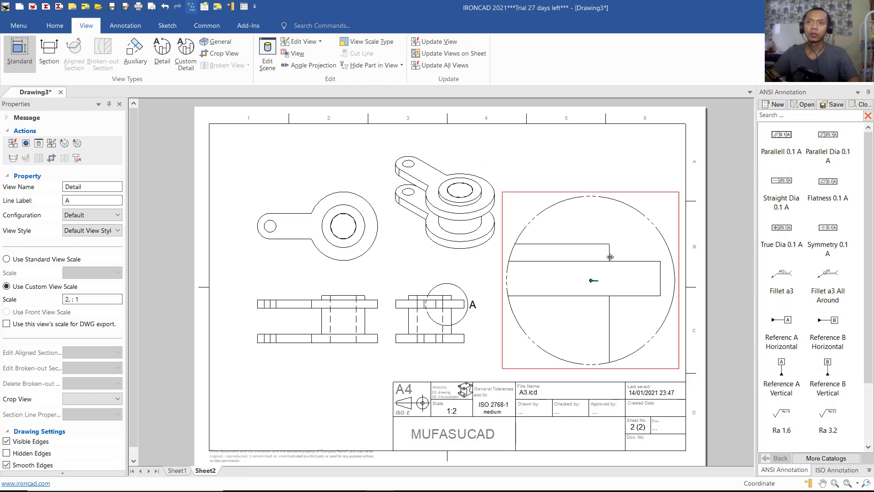
{"action": "left_click_drag", "start_coordinate": [609, 259], "coordinate": [609, 243]}
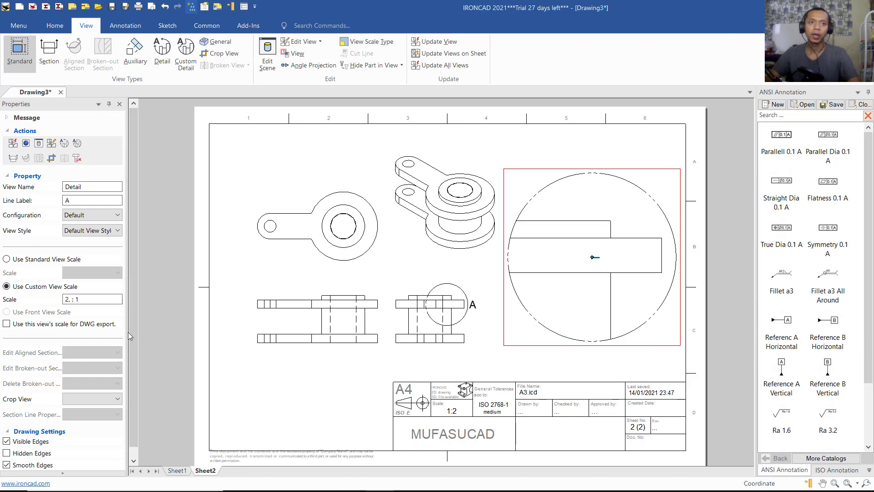
Turn on Name, Scale and Underline for detail view A's label.
{"action": "scroll", "coordinate": [137, 343], "scroll_direction": "down", "scroll_amount": 1}
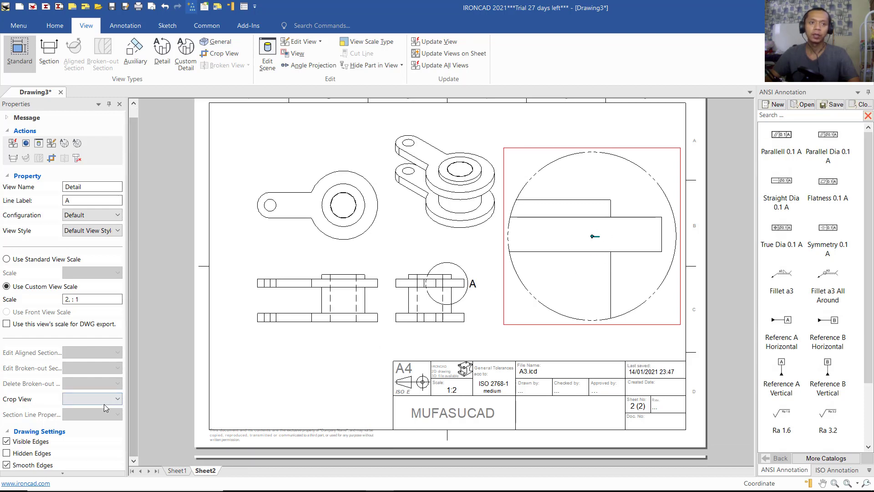
{"action": "scroll", "coordinate": [66, 296], "scroll_direction": "down", "scroll_amount": 5}
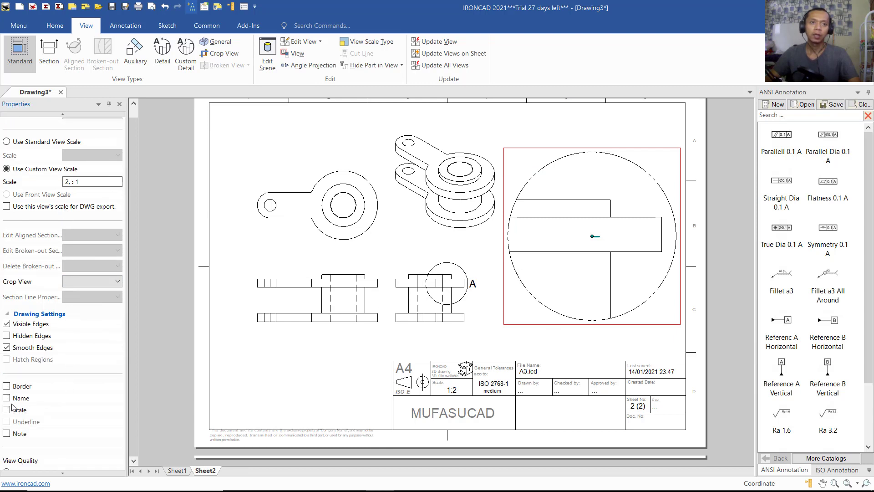
{"action": "left_click", "coordinate": [6, 397]}
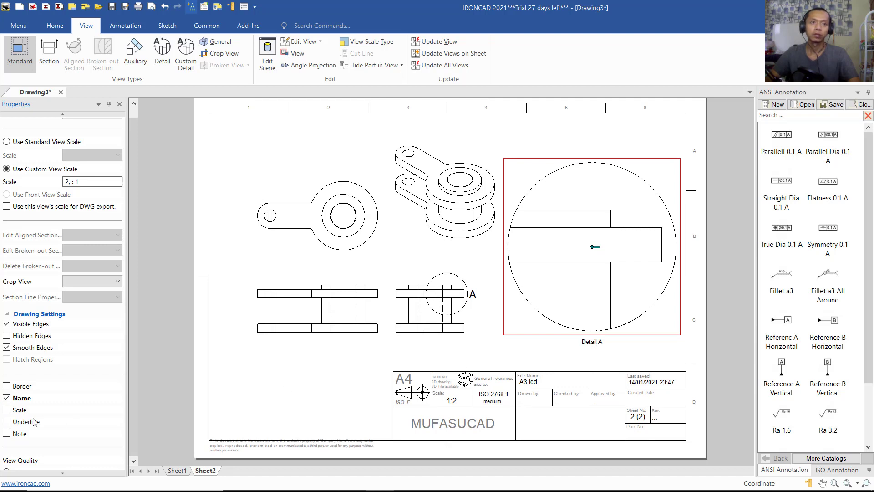
{"action": "left_click", "coordinate": [6, 409]}
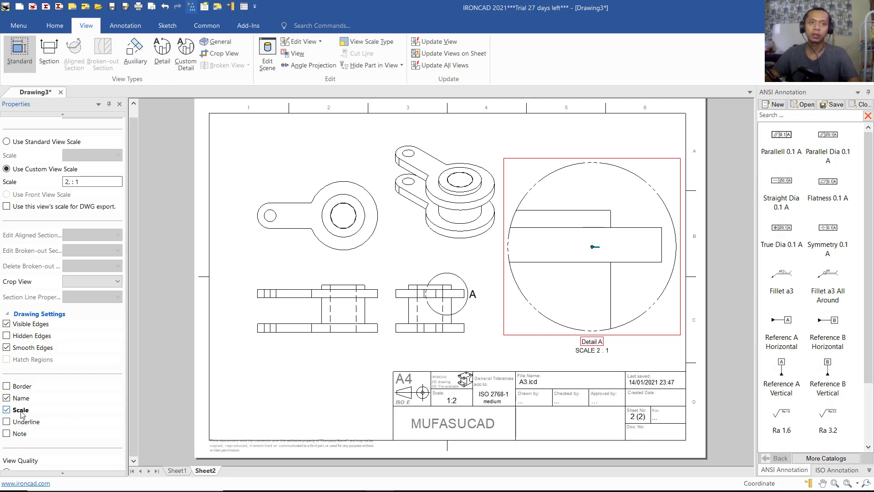
{"action": "left_click", "coordinate": [6, 421]}
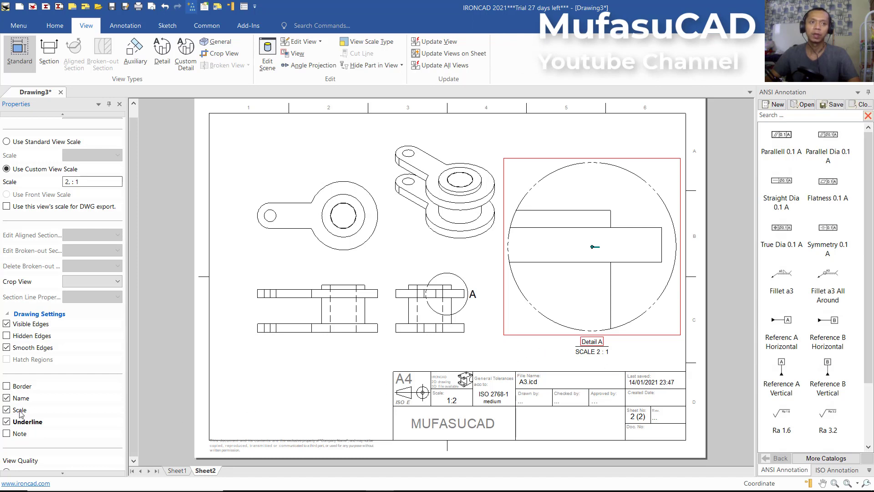
{"action": "left_click", "coordinate": [301, 373]}
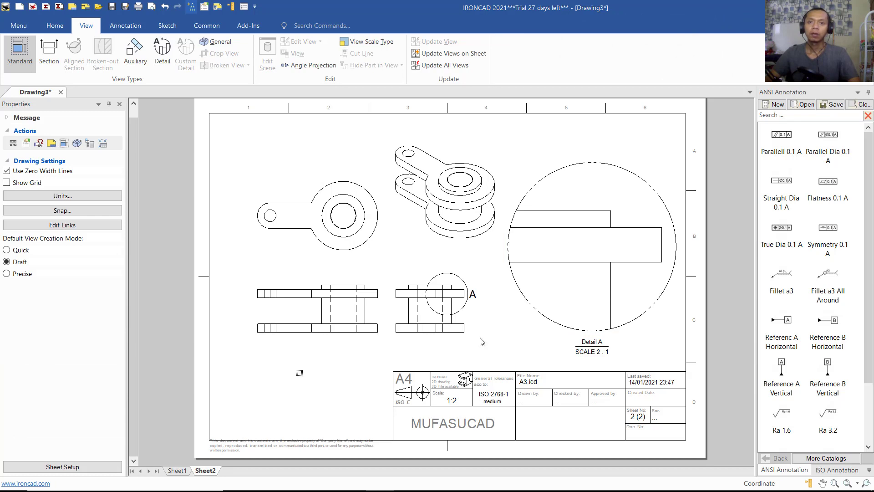
Add the 140 overall length dimension below the front view with SmartDimension.
{"action": "scroll", "coordinate": [302, 313], "scroll_direction": "up", "scroll_amount": 4}
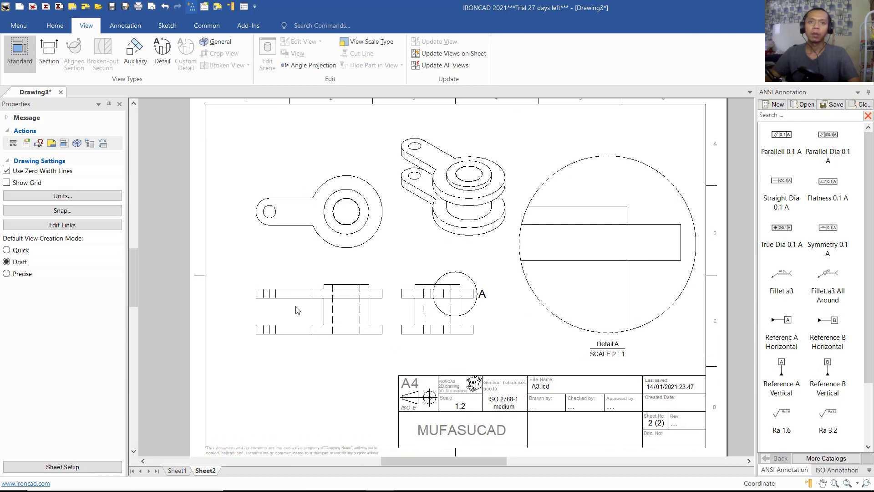
{"action": "left_click", "coordinate": [144, 25]}
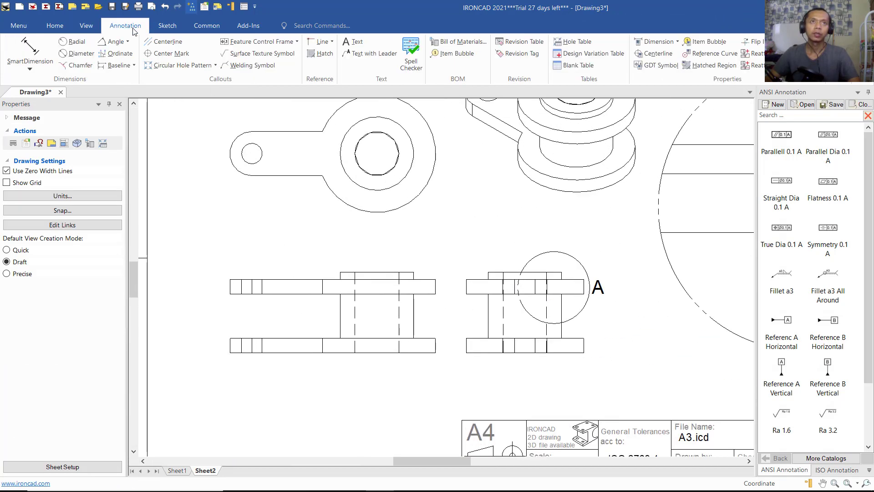
{"action": "left_click", "coordinate": [29, 52]}
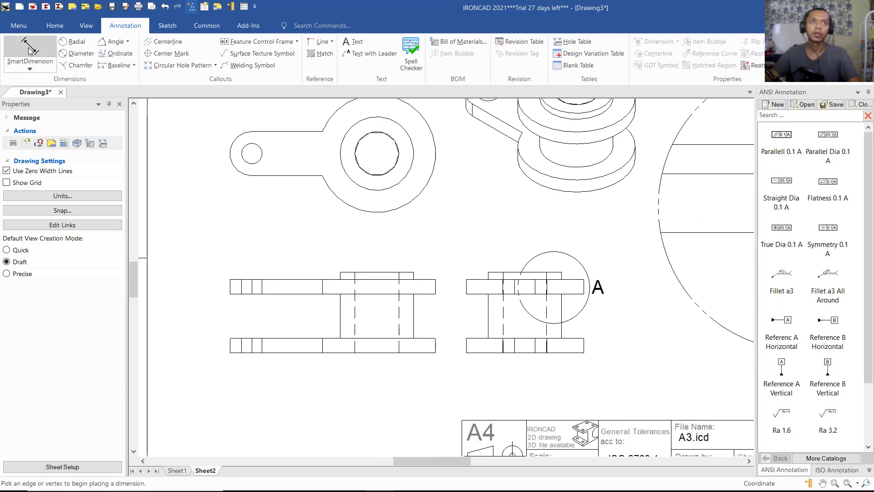
{"action": "left_click", "coordinate": [229, 352]}
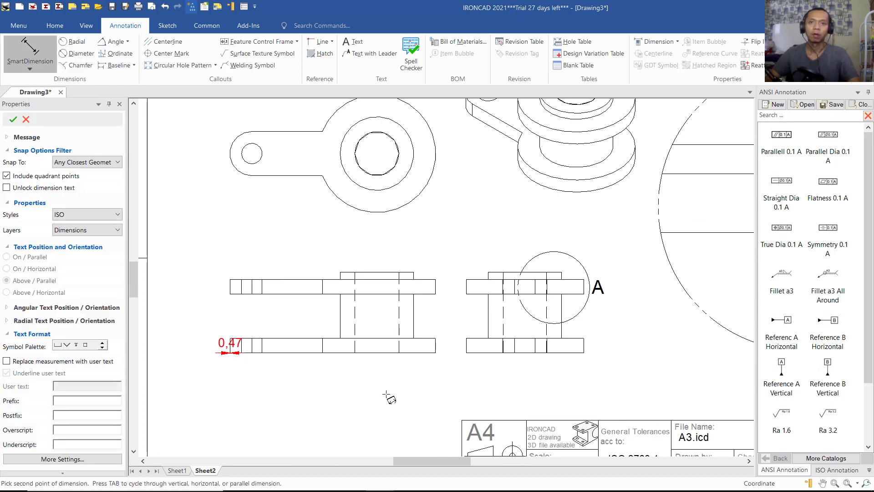
{"action": "left_click", "coordinate": [436, 352]}
{"action": "left_click", "coordinate": [269, 380]}
{"action": "scroll", "coordinate": [242, 333], "scroll_direction": "up", "scroll_amount": 1}
{"action": "scroll", "coordinate": [229, 337], "scroll_direction": "up", "scroll_amount": 1}
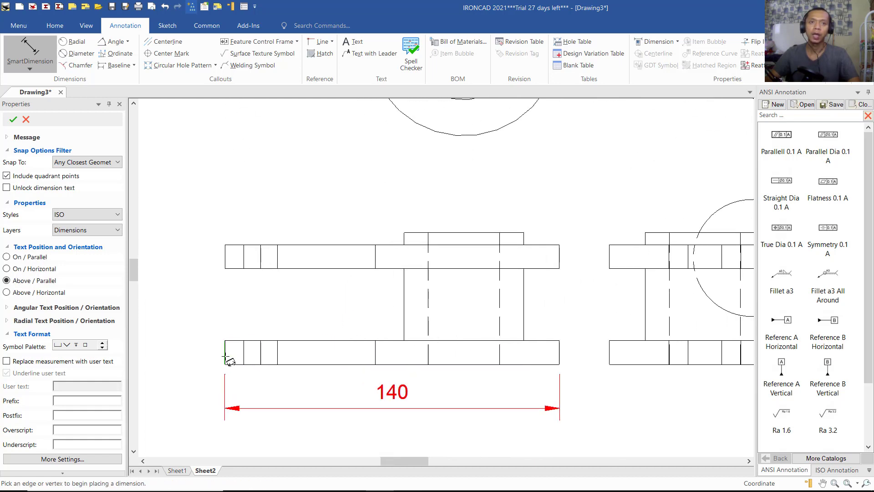
Dimension the front view's flanges and step: 10, 30, 10 and 5.
{"action": "left_click", "coordinate": [225, 354]}
{"action": "left_click", "coordinate": [194, 358]}
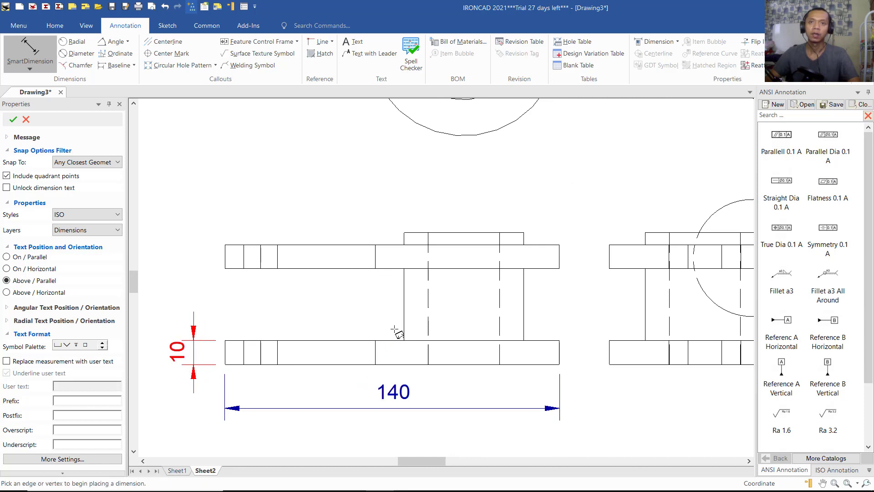
{"action": "left_click", "coordinate": [404, 315]}
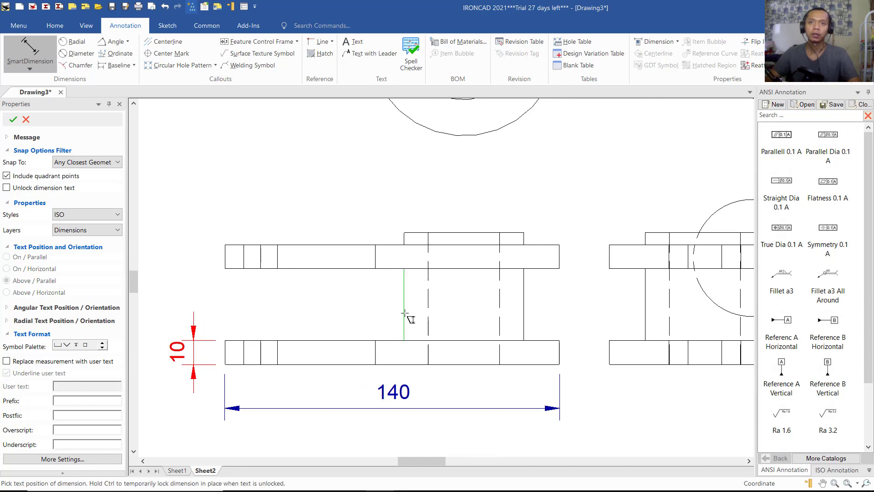
{"action": "left_click", "coordinate": [194, 339]}
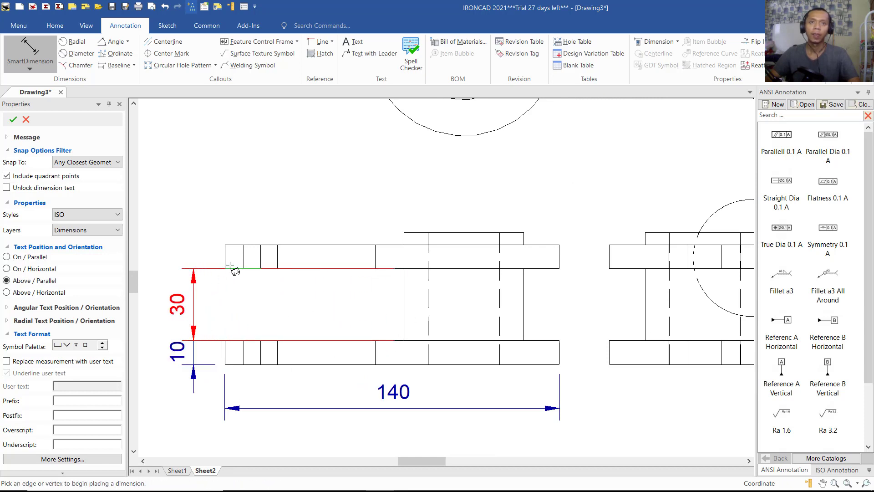
{"action": "left_click", "coordinate": [225, 258]}
{"action": "left_click", "coordinate": [194, 270]}
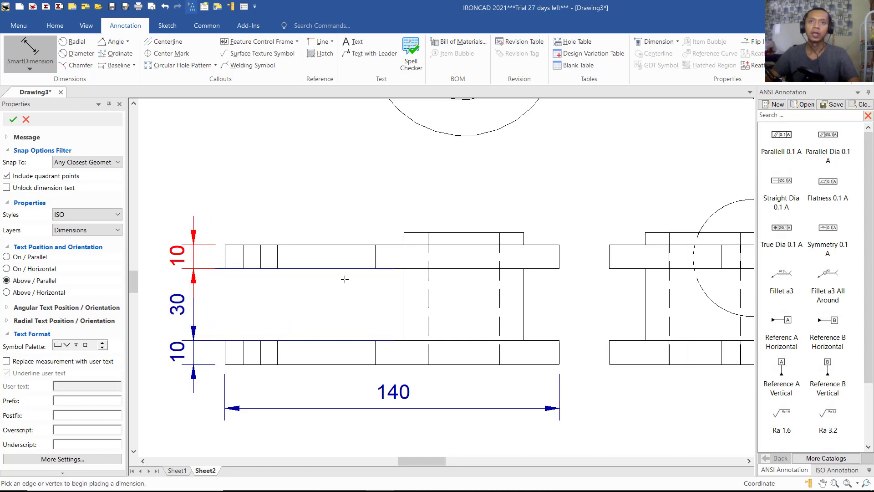
{"action": "left_click", "coordinate": [403, 239]}
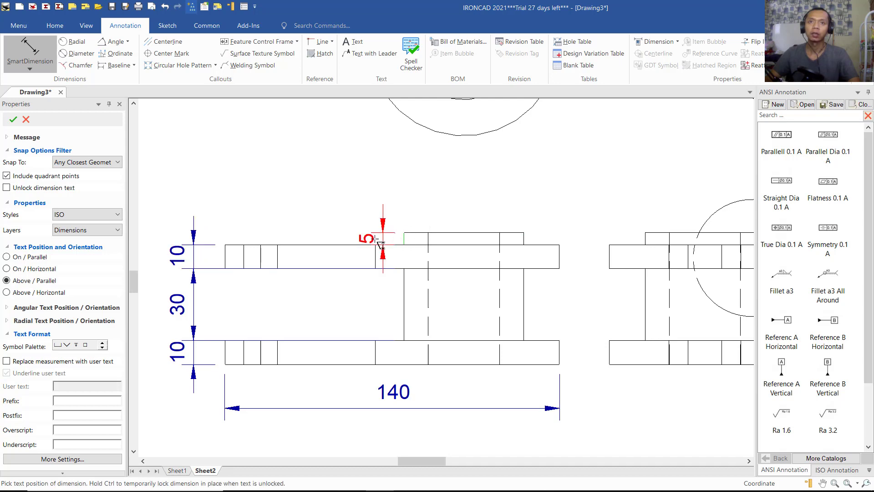
{"action": "left_click", "coordinate": [350, 241]}
{"action": "scroll", "coordinate": [399, 257], "scroll_direction": "down", "scroll_amount": 3}
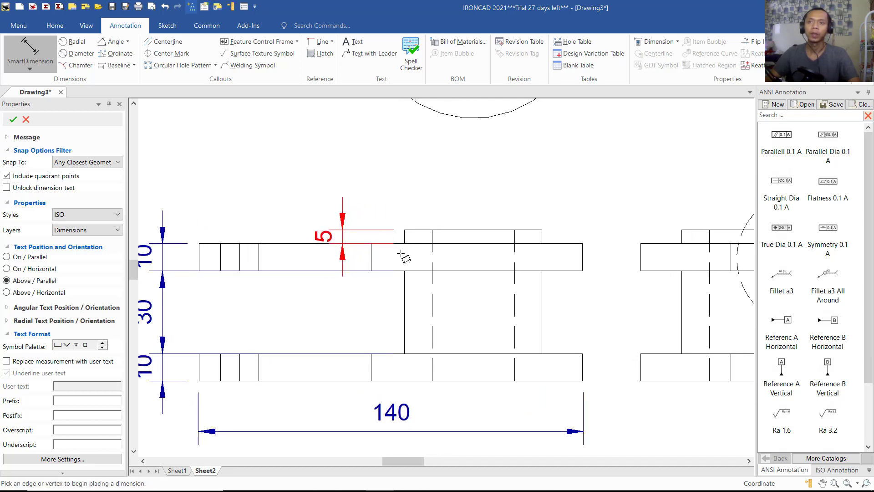
{"action": "scroll", "coordinate": [579, 240], "scroll_direction": "up", "scroll_amount": 4}
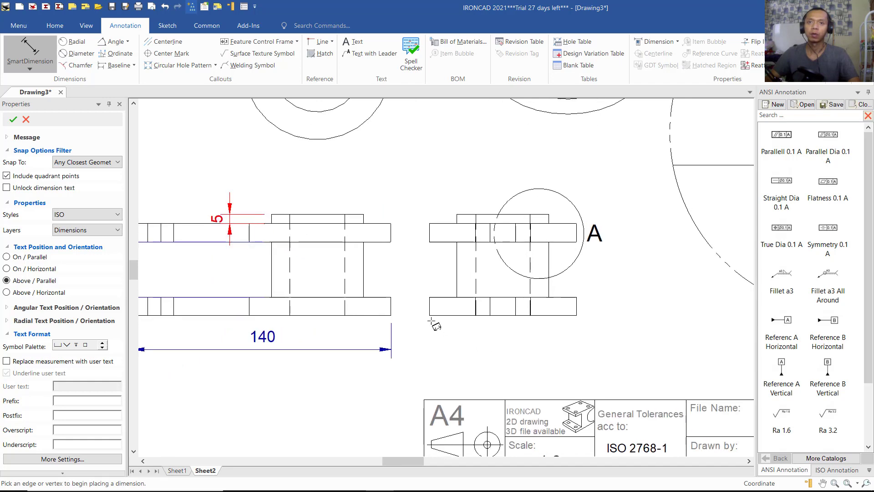
Dimension the side view with 80 width and 10 flange thickness.
{"action": "left_click", "coordinate": [429, 314]}
{"action": "left_click", "coordinate": [577, 315]}
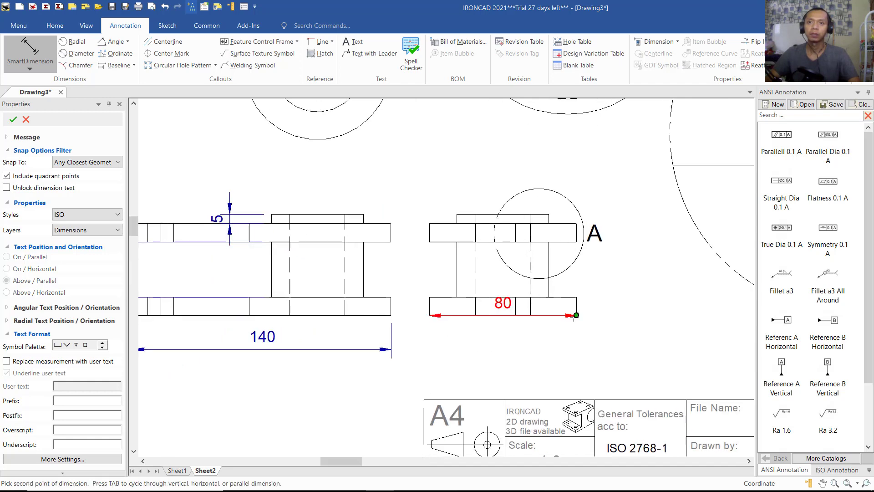
{"action": "left_click", "coordinate": [483, 348]}
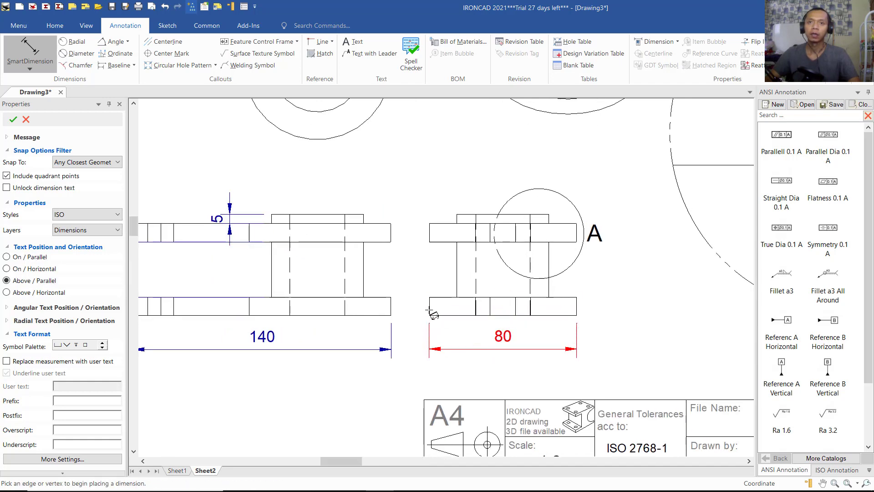
{"action": "left_click", "coordinate": [576, 308]}
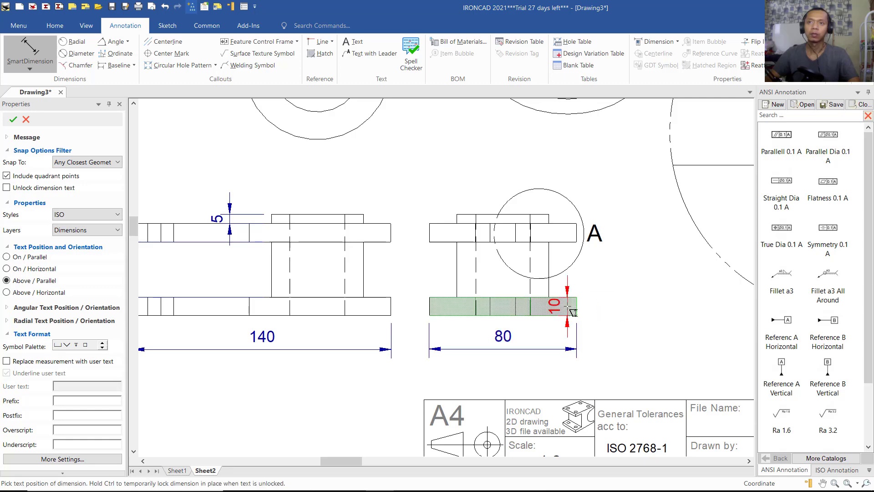
{"action": "left_click", "coordinate": [602, 300]}
{"action": "scroll", "coordinate": [576, 276], "scroll_direction": "down", "scroll_amount": 5}
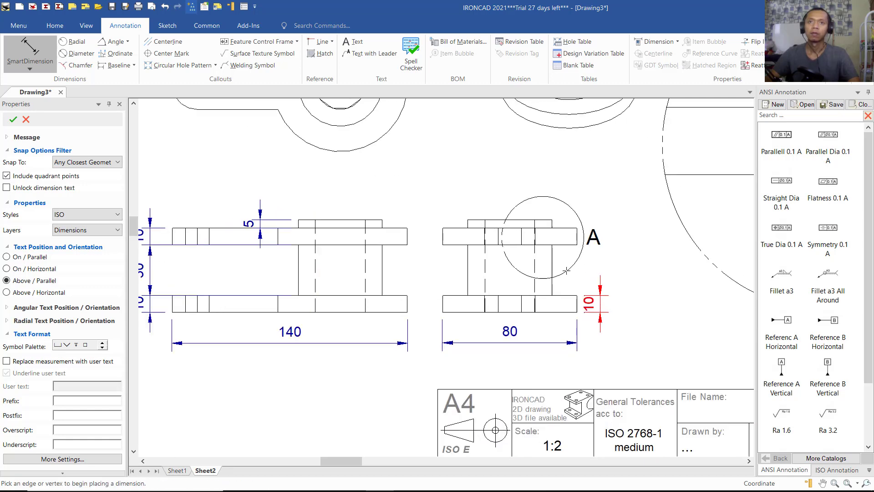
{"action": "scroll", "coordinate": [461, 217], "scroll_direction": "up", "scroll_amount": 3}
{"action": "scroll", "coordinate": [461, 218], "scroll_direction": "up", "scroll_amount": 2}
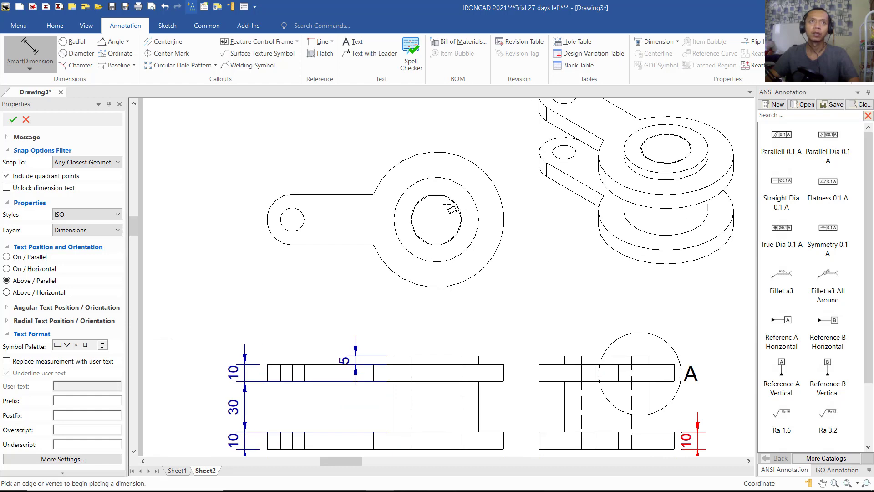
Add radial dimensions R 7 and R 15 to the top view's lug.
{"action": "left_click", "coordinate": [73, 42]}
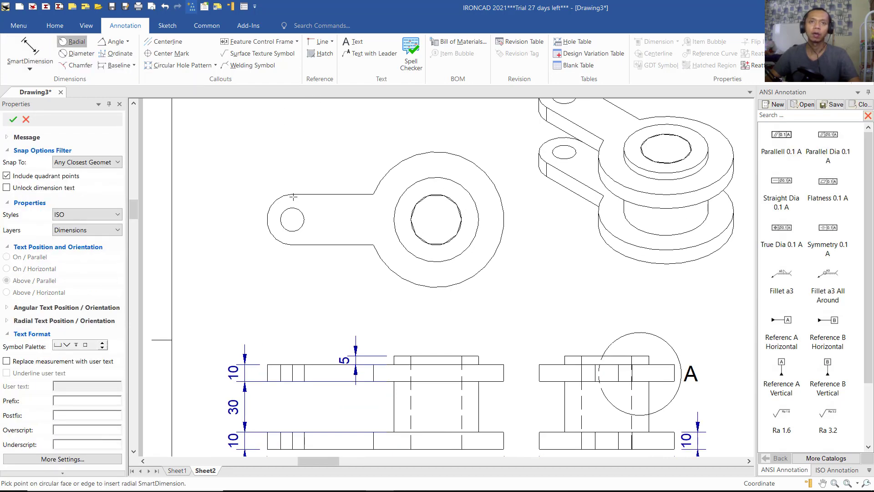
{"action": "left_click", "coordinate": [283, 205]}
{"action": "left_click", "coordinate": [248, 172]}
{"action": "left_click", "coordinate": [271, 206]}
{"action": "left_click", "coordinate": [239, 196]}
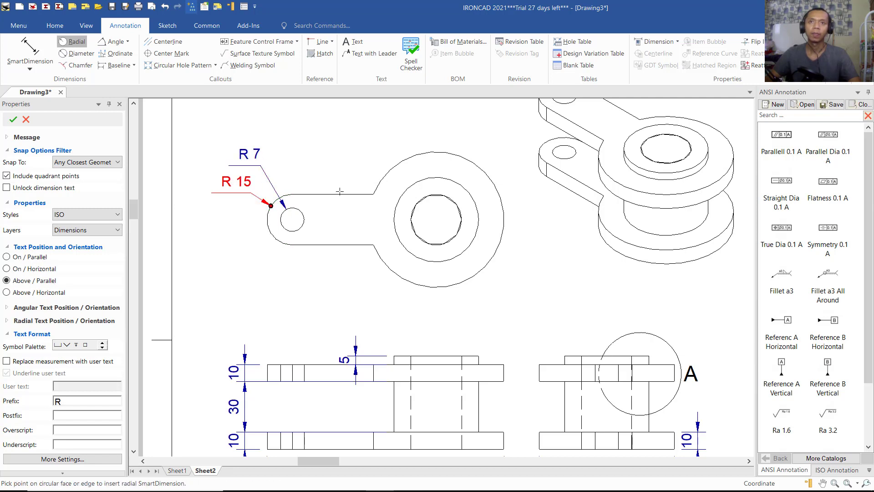
Add radial dimensions R 40, R 25 and R 15 to the round boss.
{"action": "left_click", "coordinate": [431, 151]}
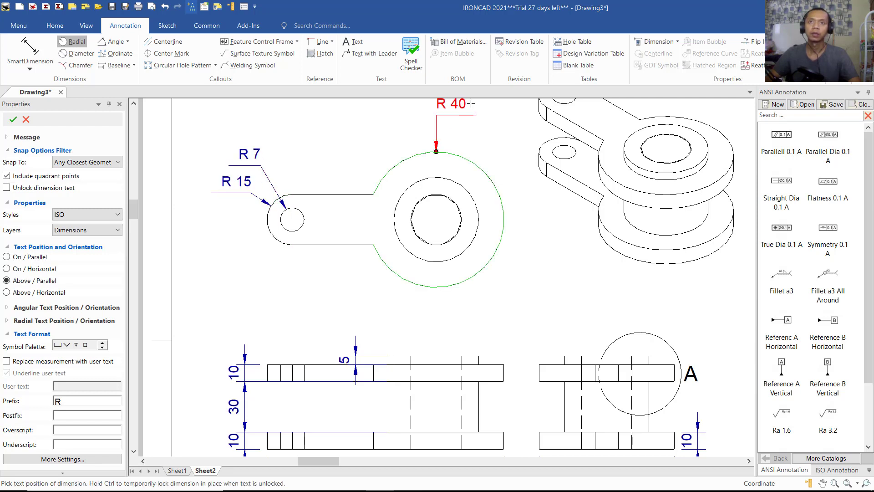
{"action": "left_click", "coordinate": [453, 115]}
{"action": "left_click", "coordinate": [423, 179]}
{"action": "left_click", "coordinate": [391, 116]}
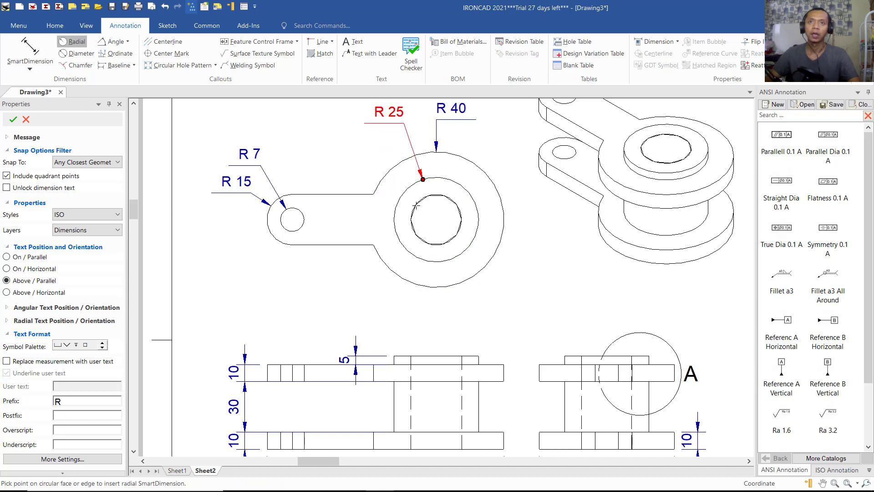
{"action": "left_click", "coordinate": [416, 205]}
{"action": "left_click", "coordinate": [344, 157]}
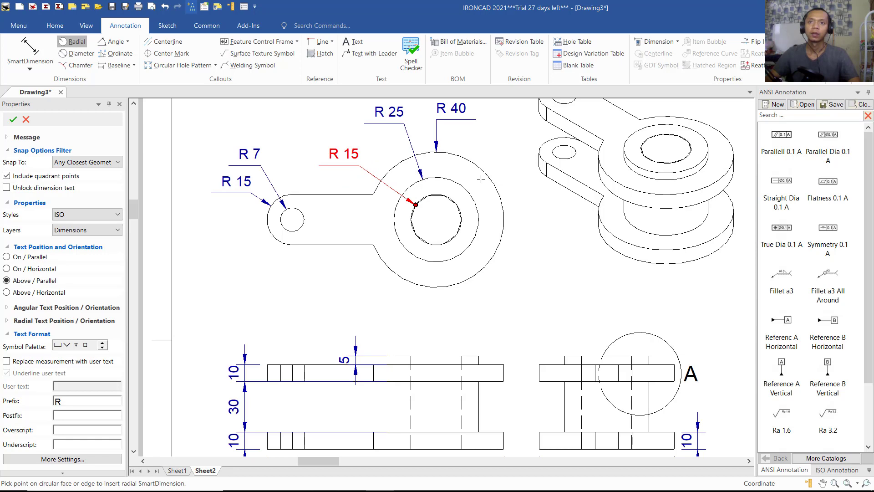
{"action": "scroll", "coordinate": [480, 179], "scroll_direction": "down", "scroll_amount": 5}
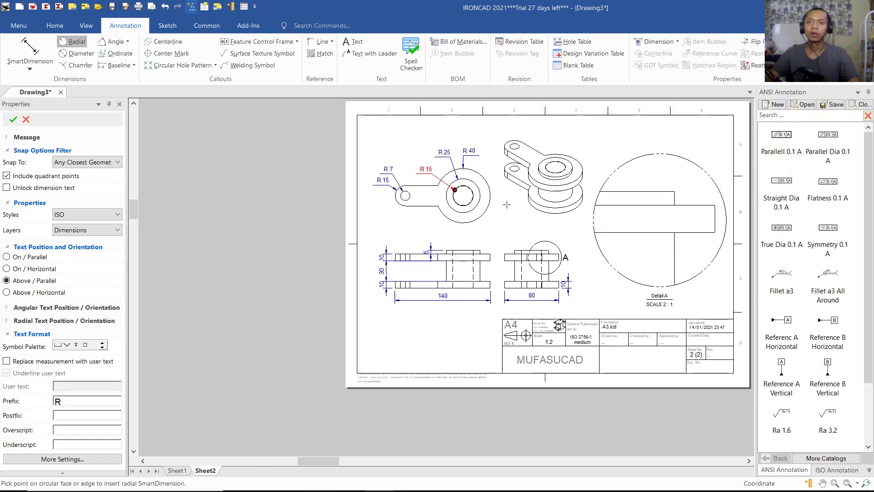
Centre the full A4 sheet in view and check it in Print Preview before closing it.
{"action": "middle_click_drag", "start_coordinate": [628, 200], "coordinate": [554, 229]}
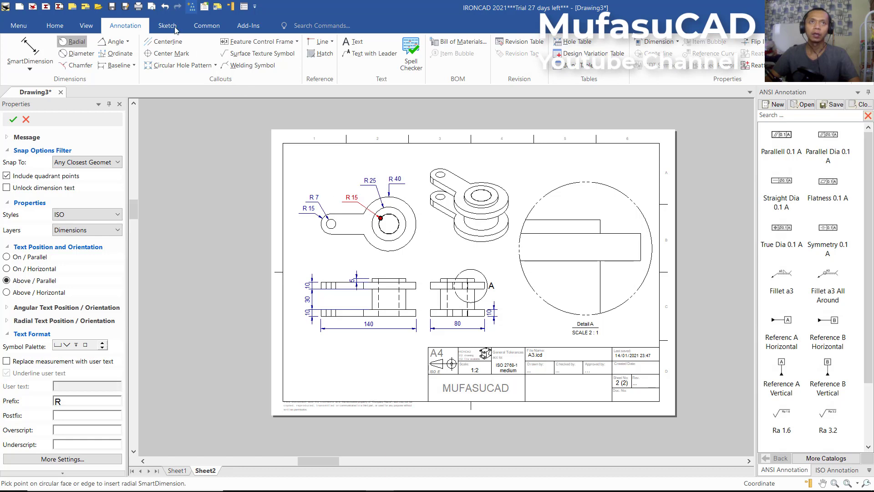
{"action": "left_click", "coordinate": [152, 6]}
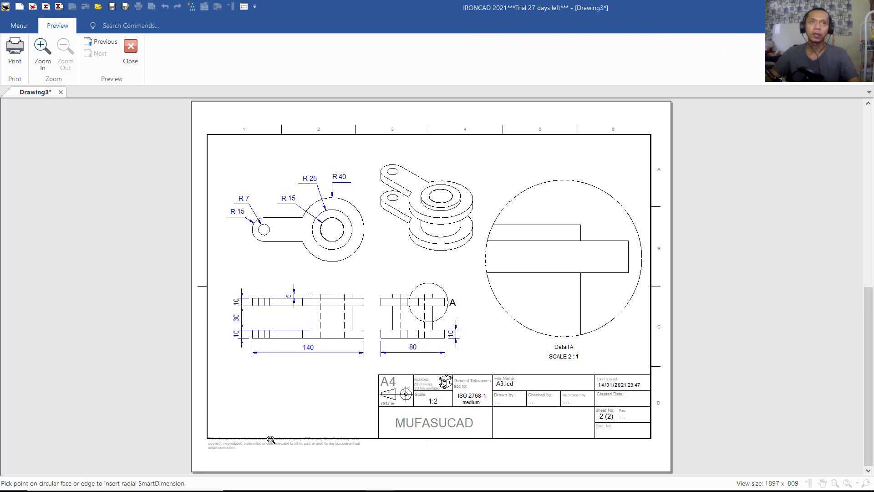
{"action": "left_click", "coordinate": [130, 48]}
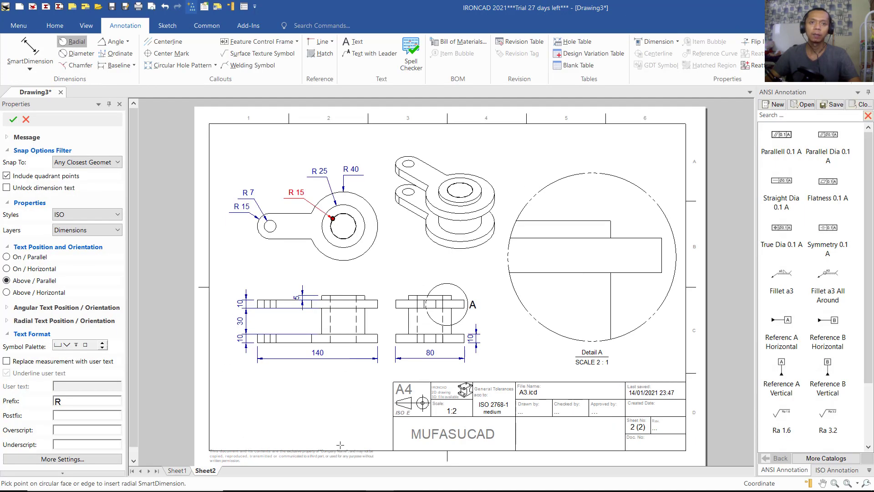
Exit Radial, clear the copyright note below the border, and preview the sheet again.
{"action": "key", "text": "Escape"}
{"action": "left_click", "coordinate": [318, 458]}
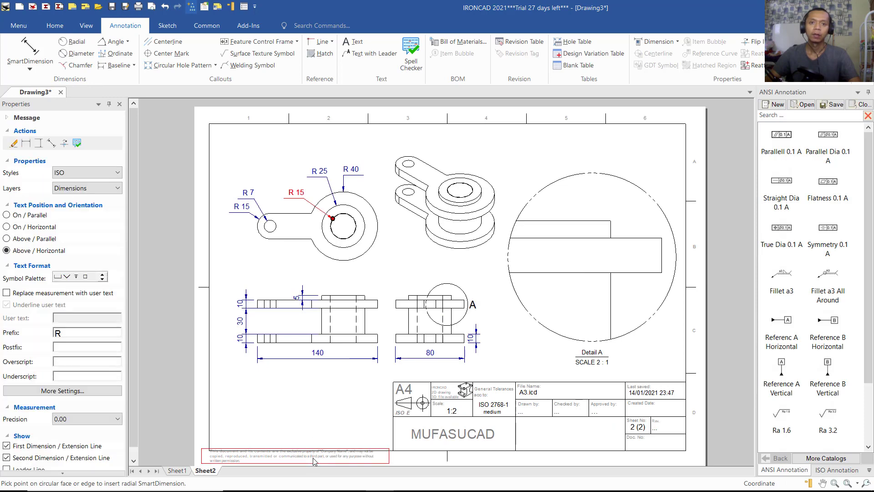
{"action": "left_click", "coordinate": [343, 425]}
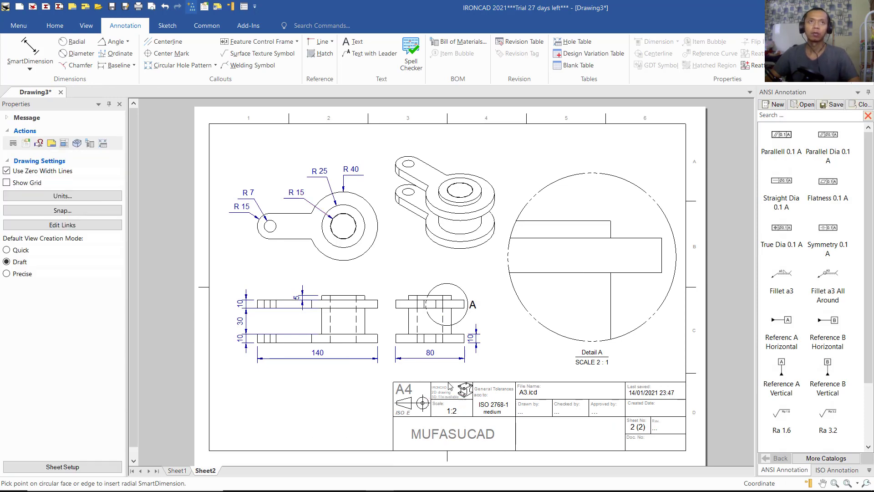
{"action": "left_click", "coordinate": [152, 7]}
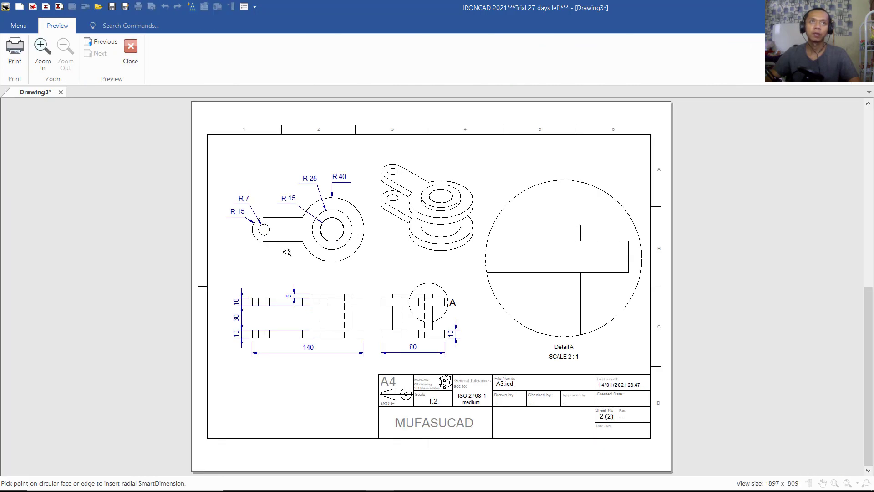